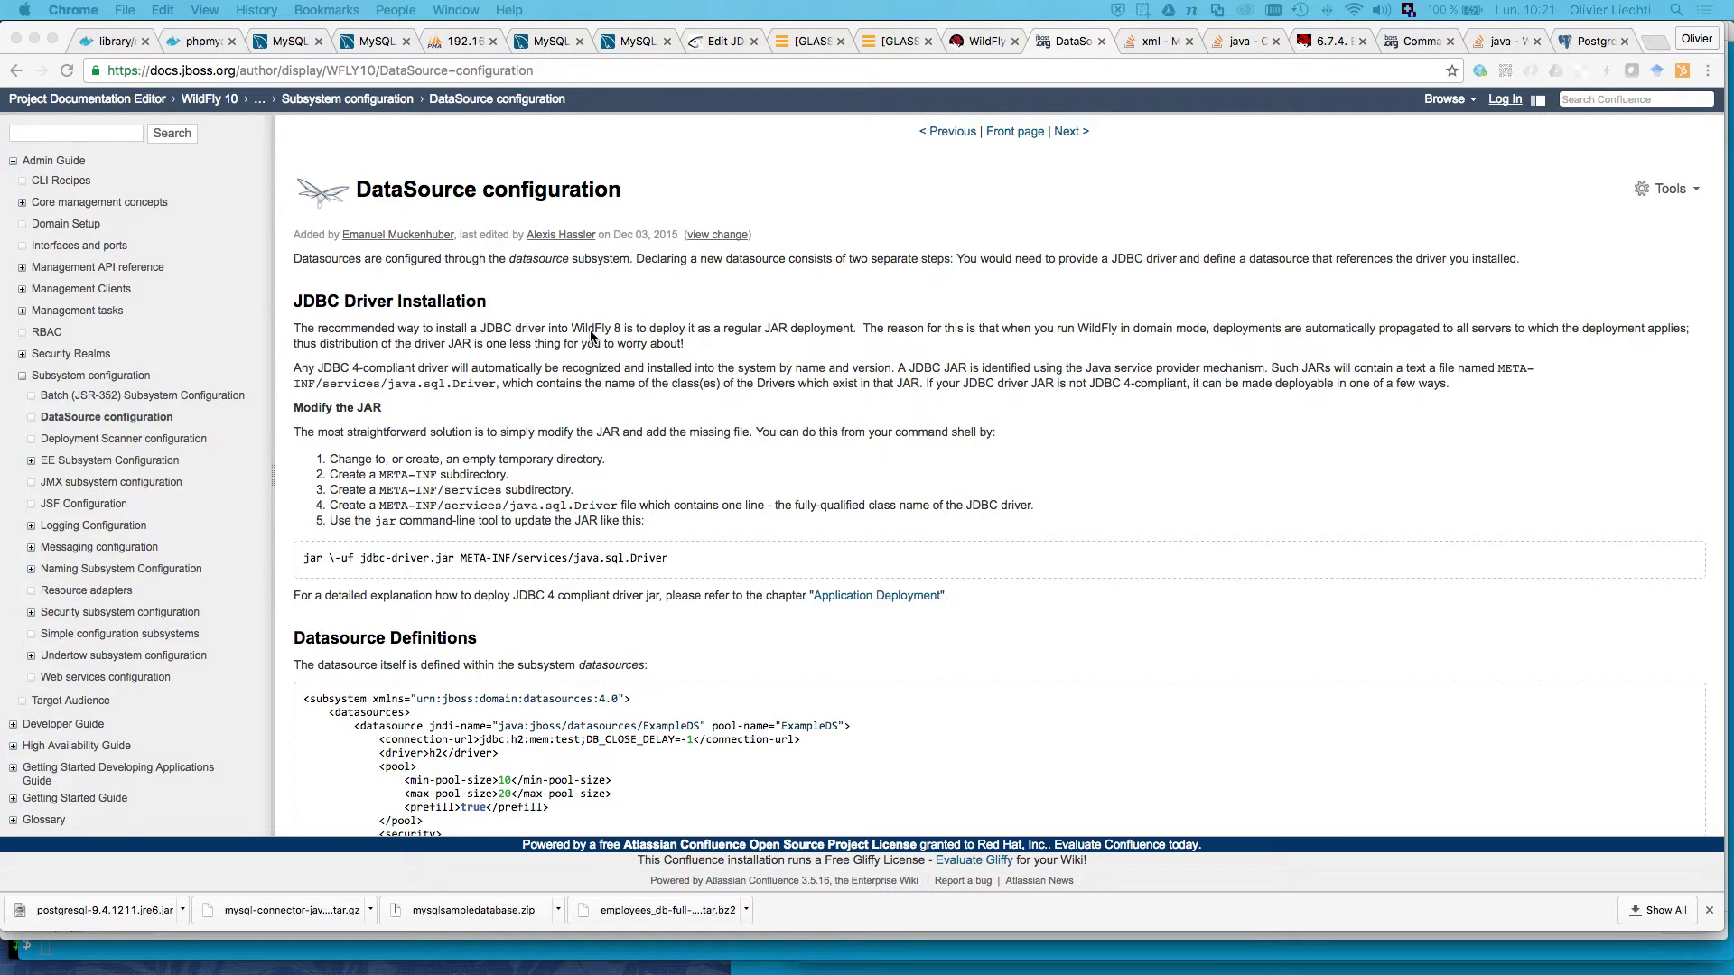
Step: Scroll the DataSource docs to the Datasource Definitions XML example, after a quick look at the task slide
scroll(620, 522, "down", 4)
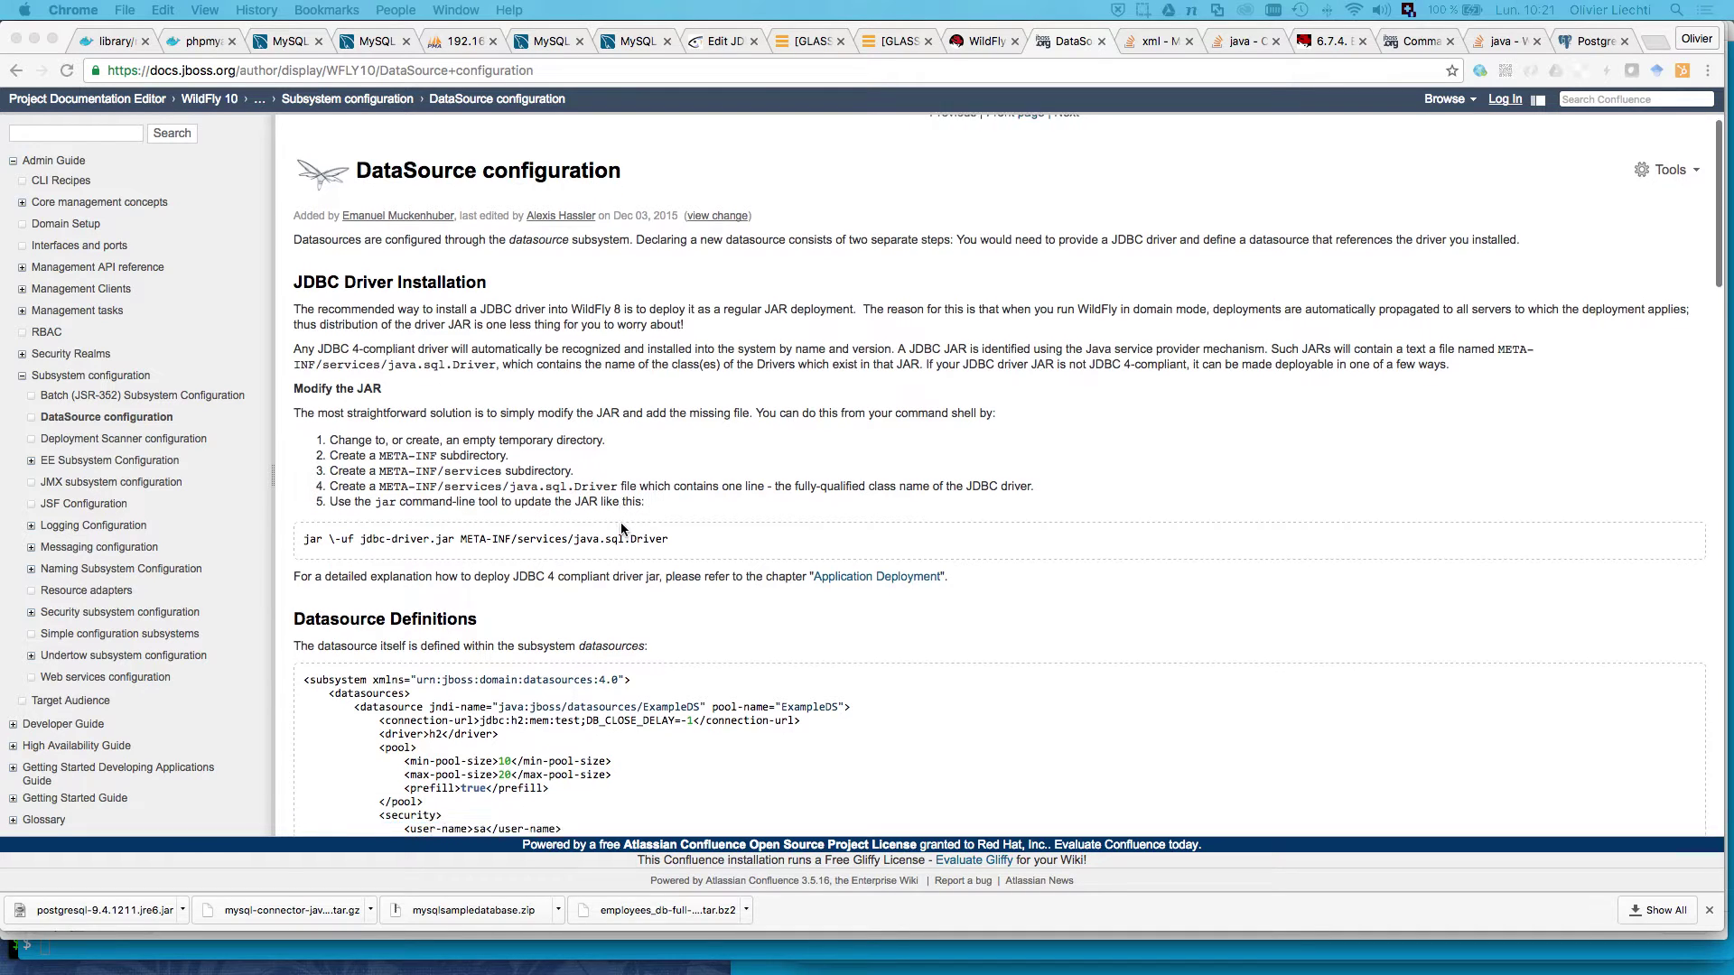
scroll(620, 522, "down", 5)
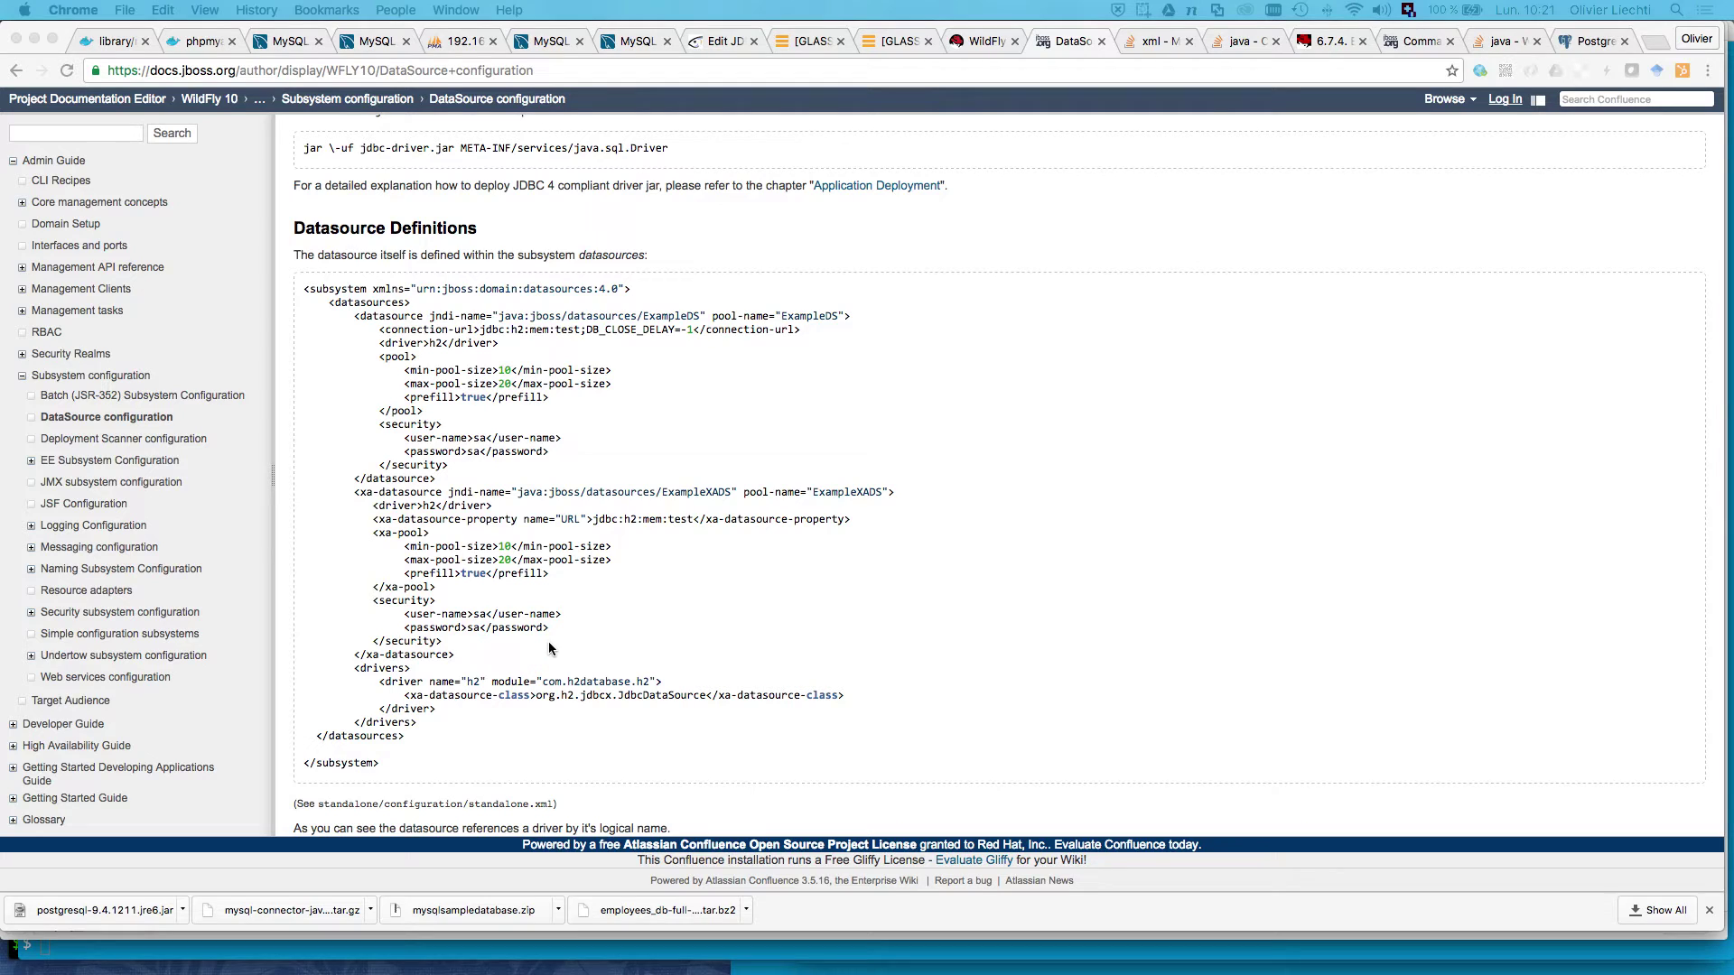
key("super+Tab")
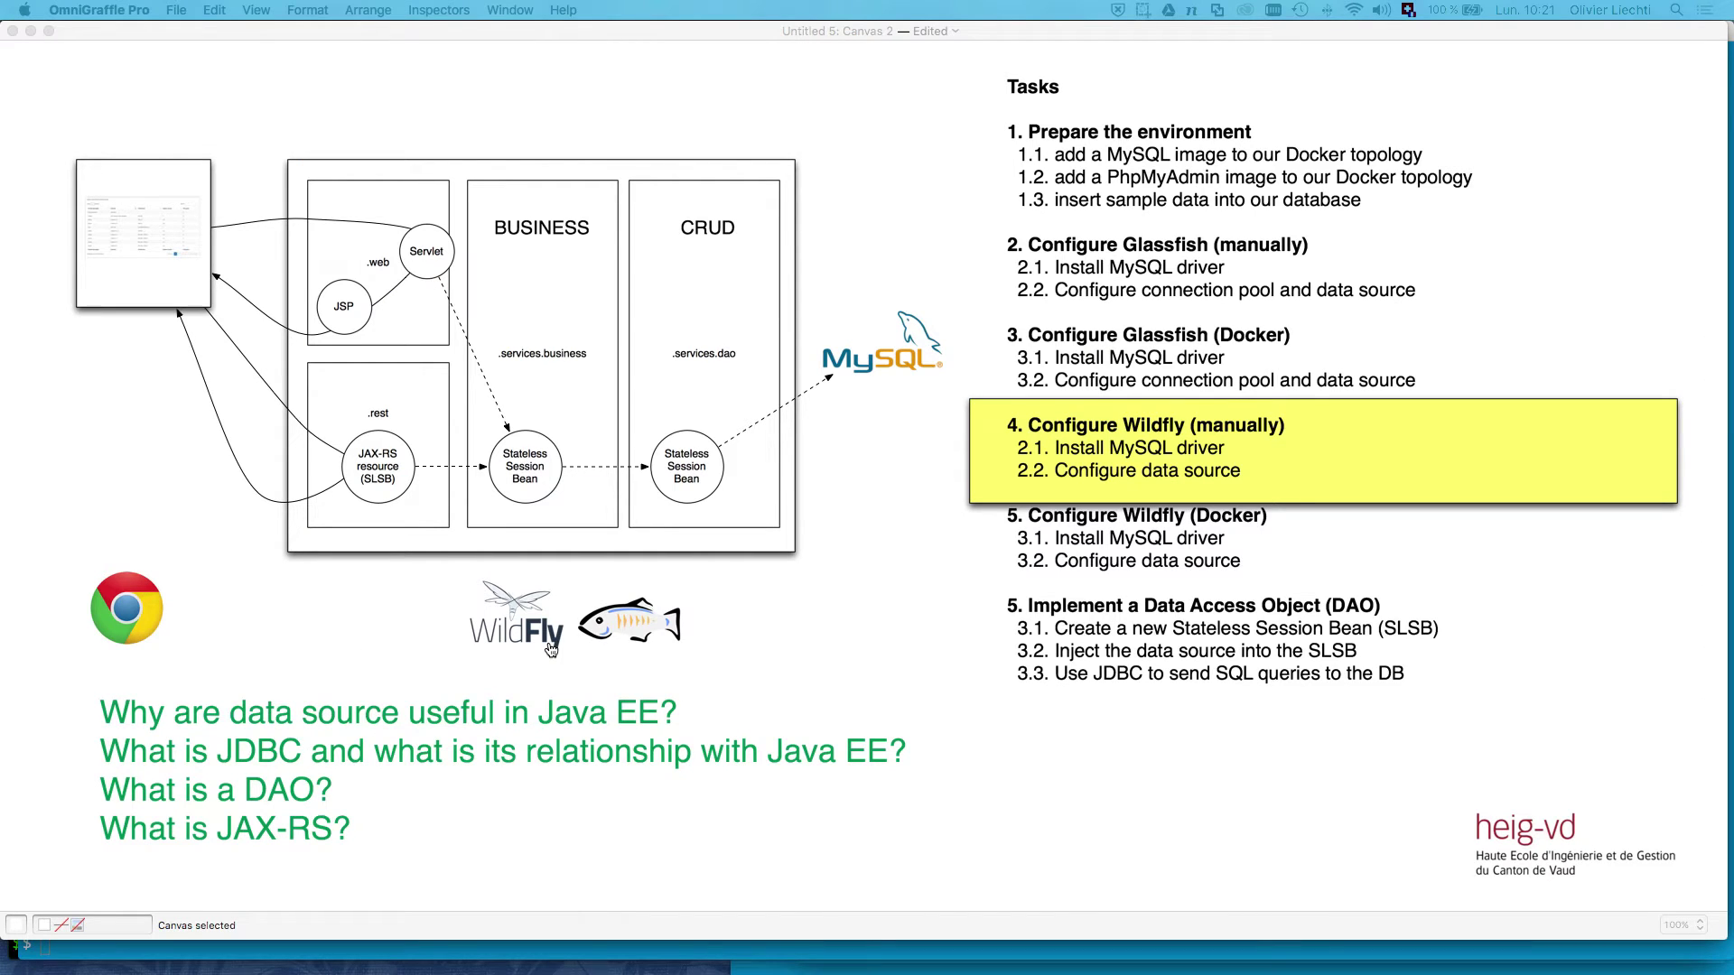
key("super+Tab")
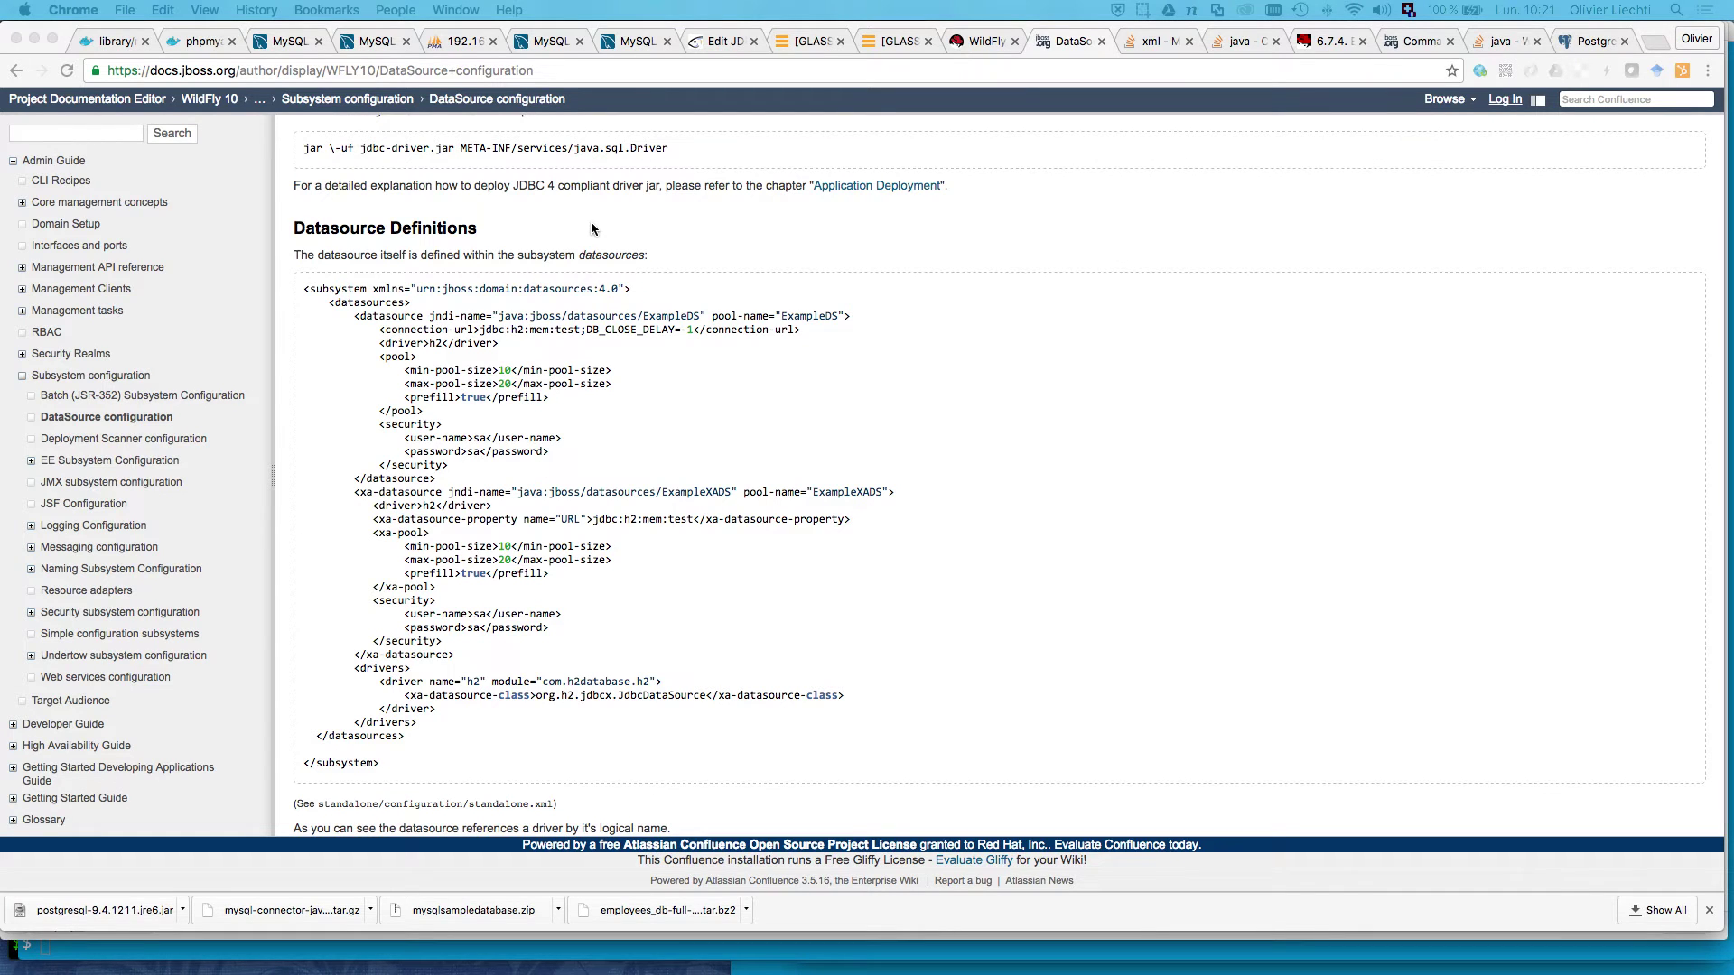
Step: Switch to the WildFly console, open Deployments with its three WARs, and start adding a deployment
left_click(982, 42)
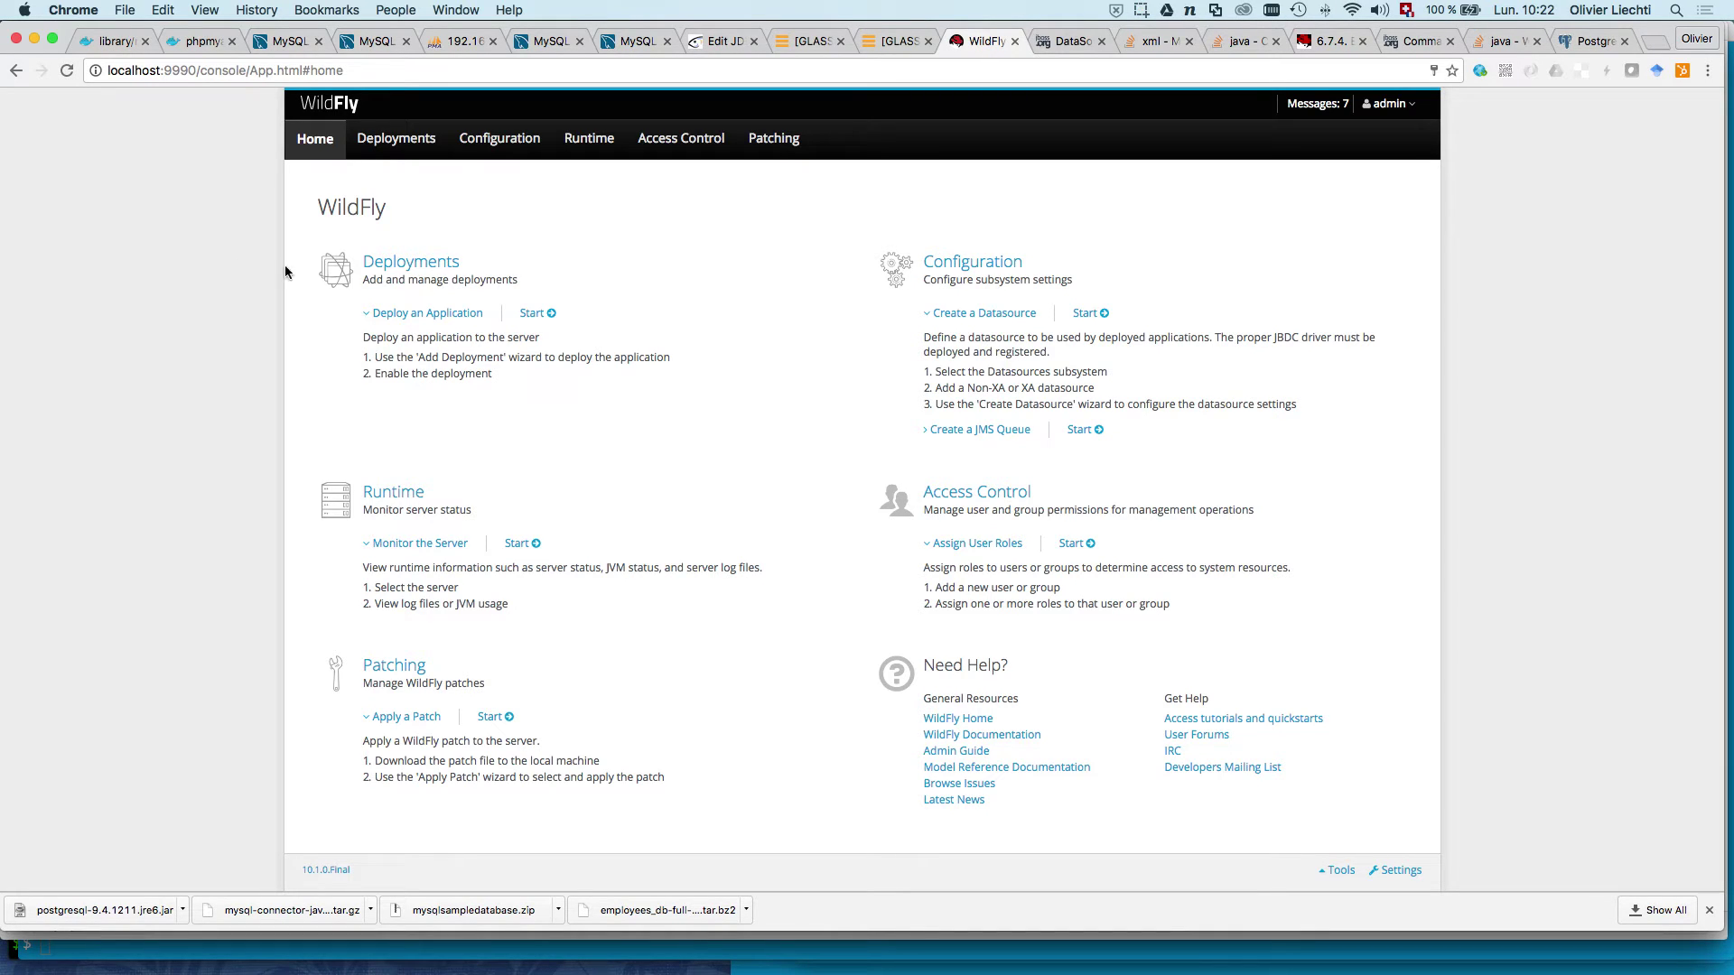
left_click(402, 271)
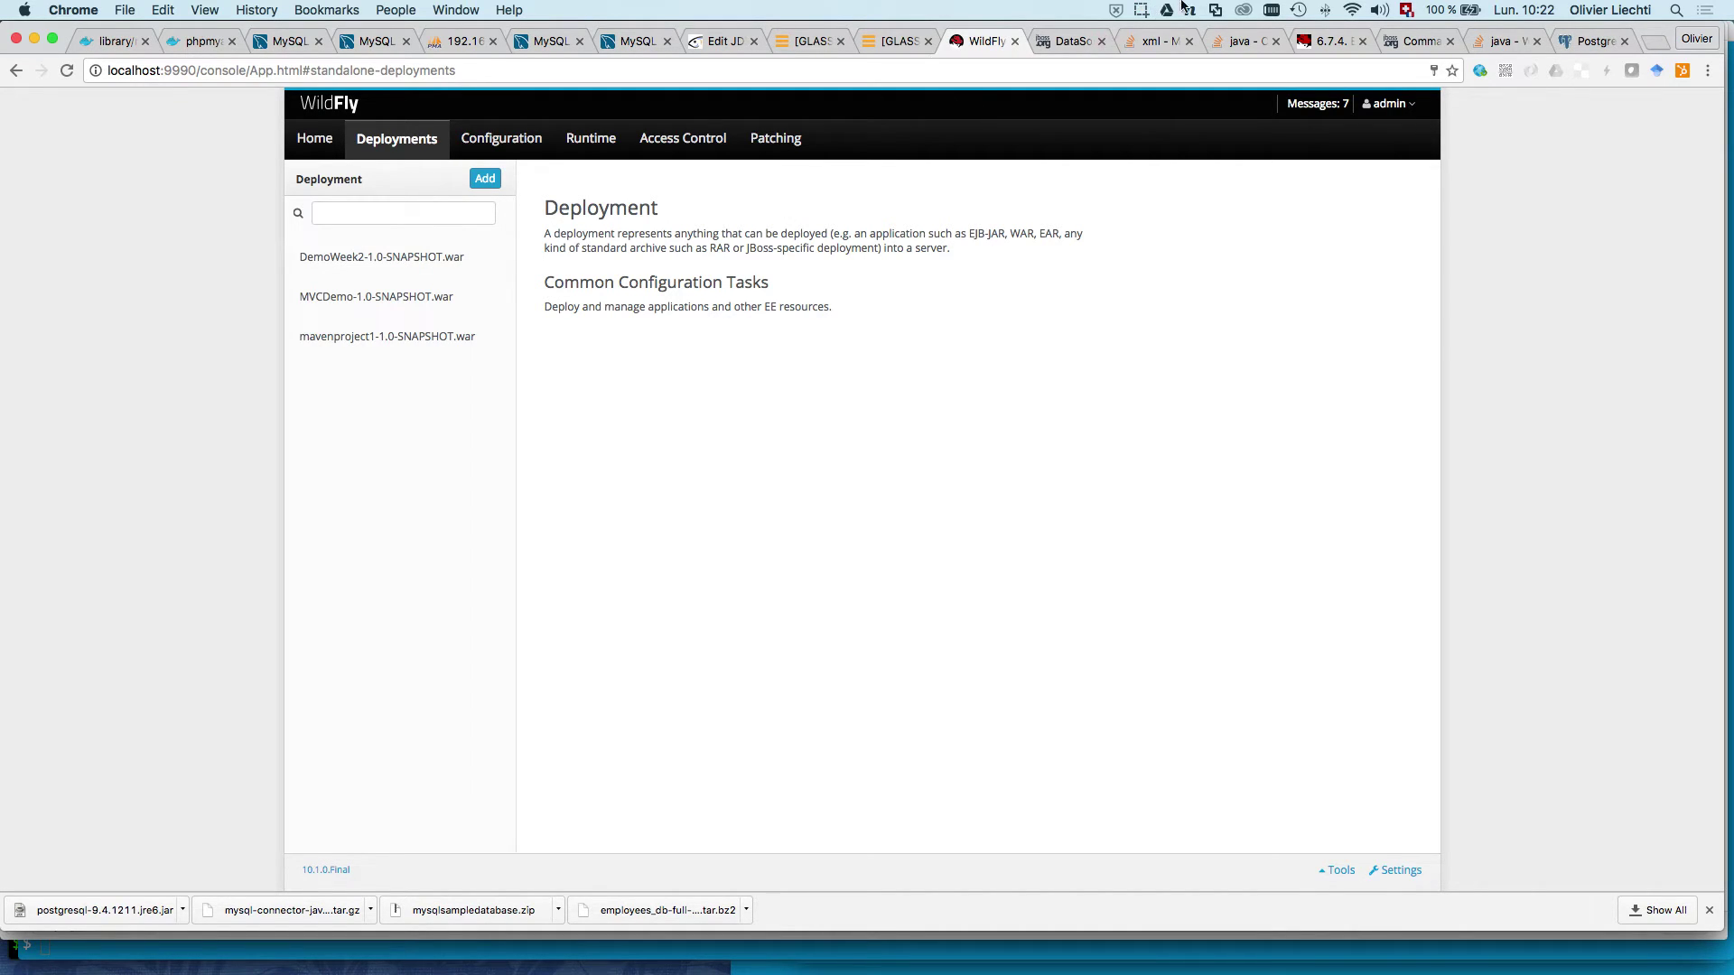
left_click(1145, 10)
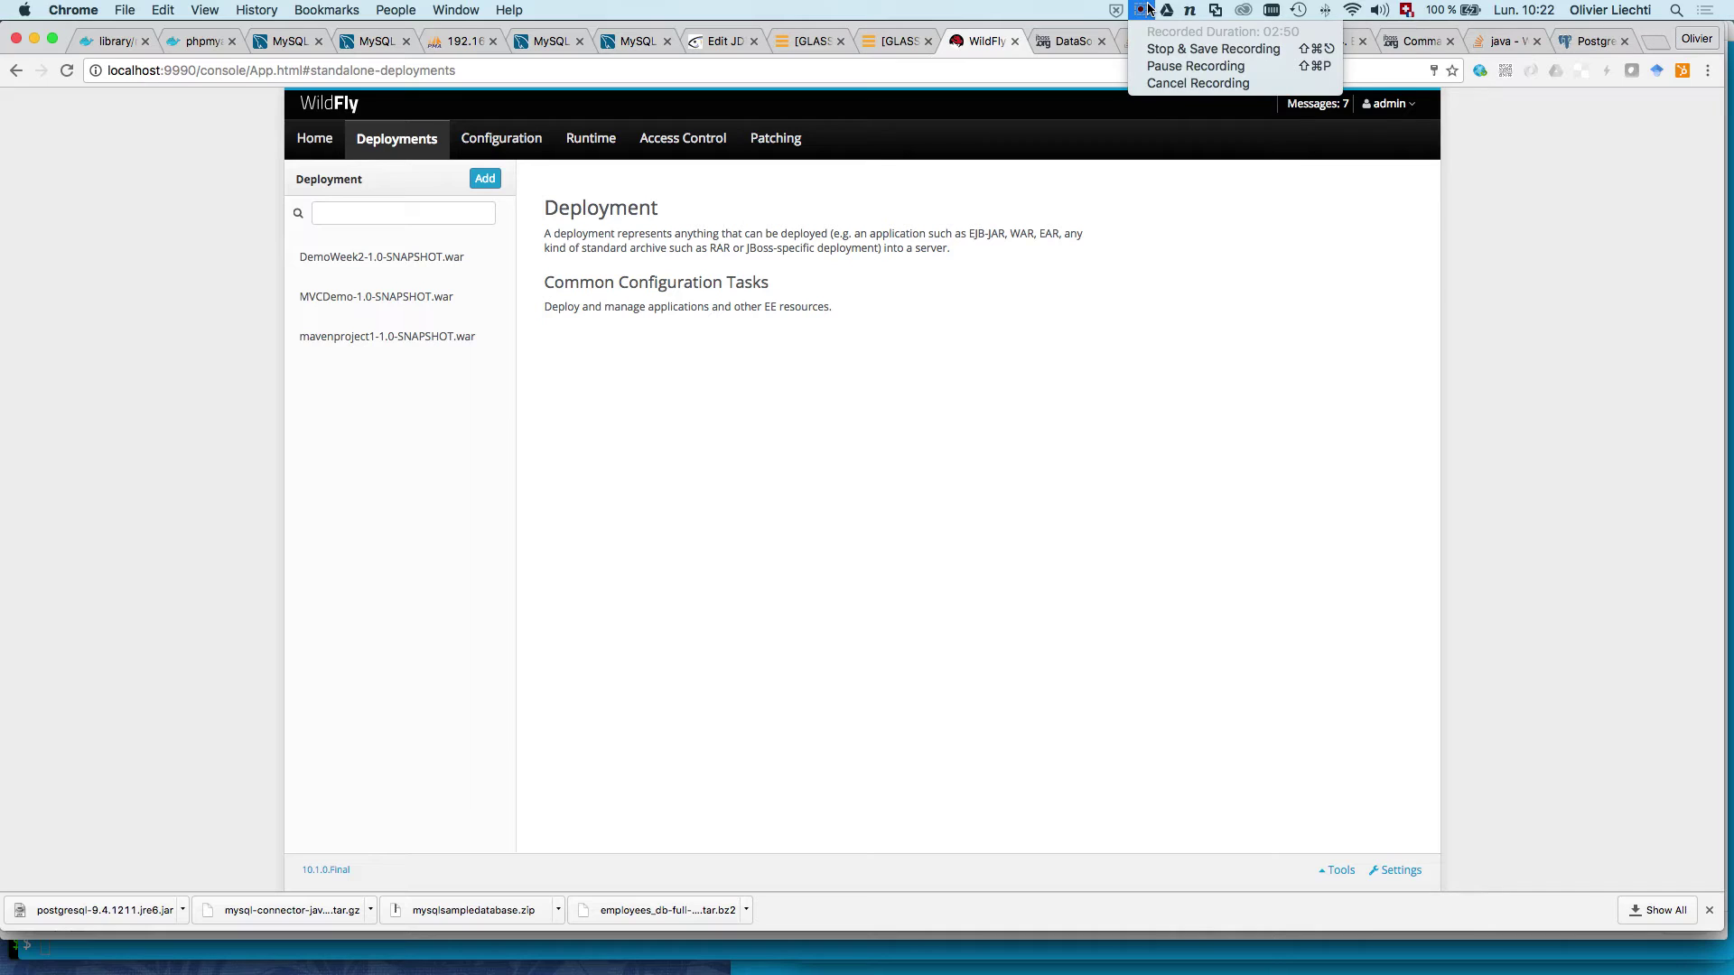
left_click(1161, 65)
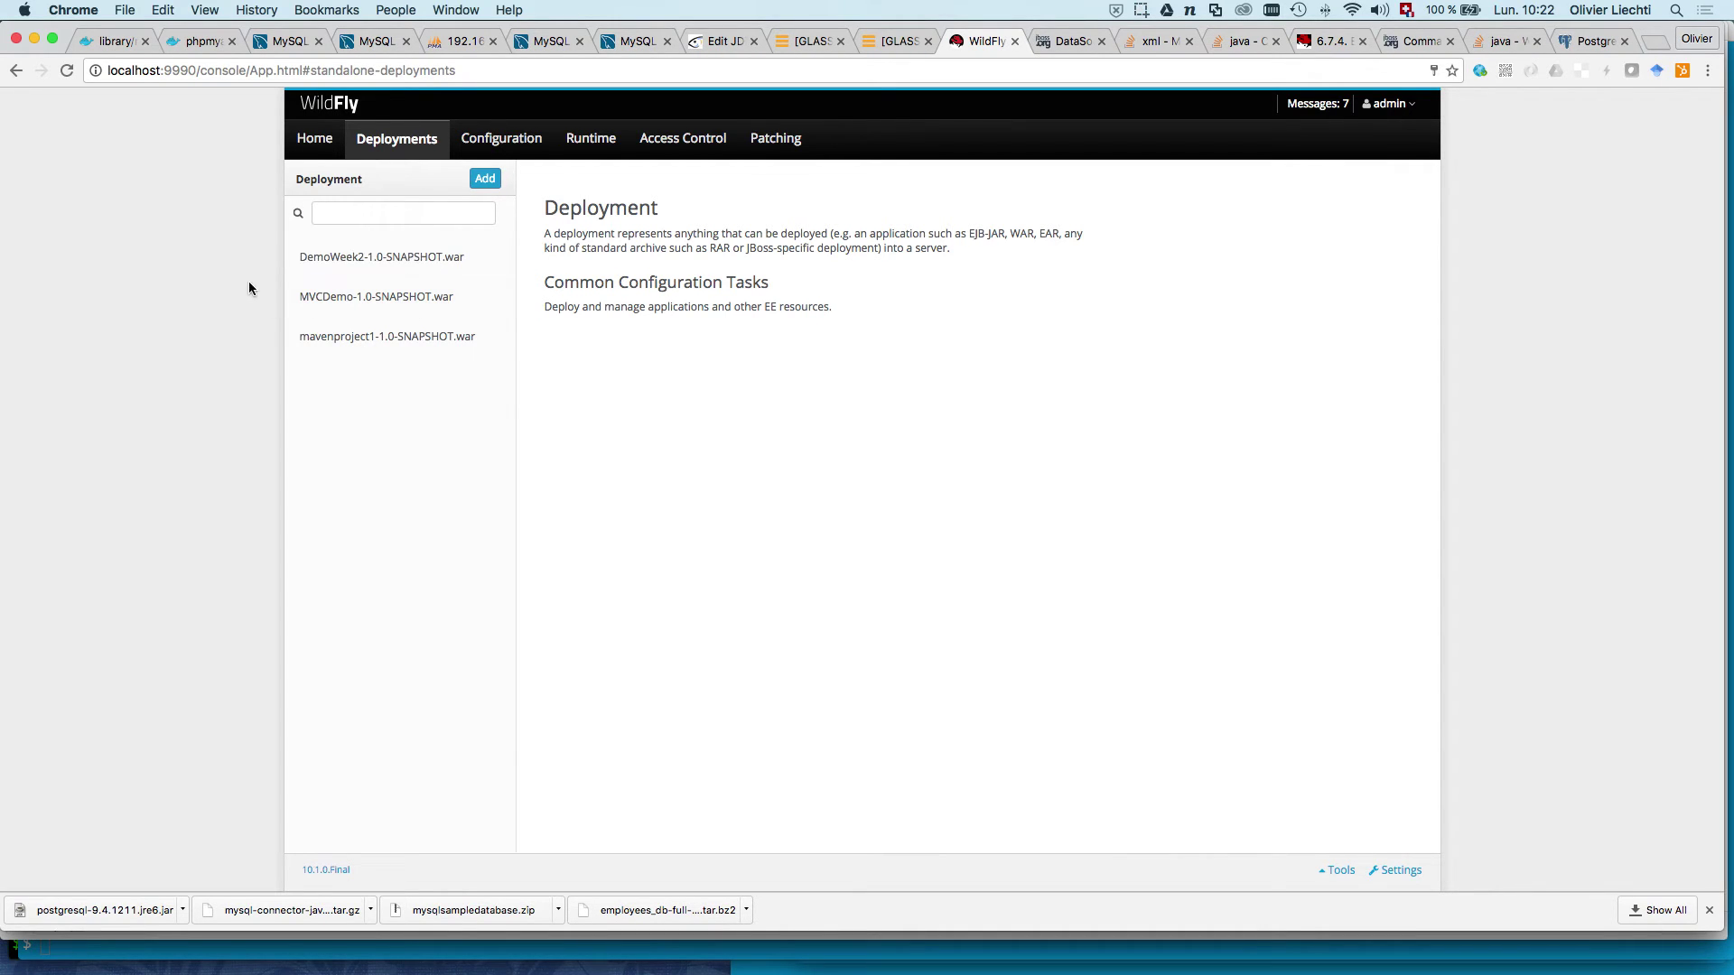
left_click(367, 218)
left_click(485, 180)
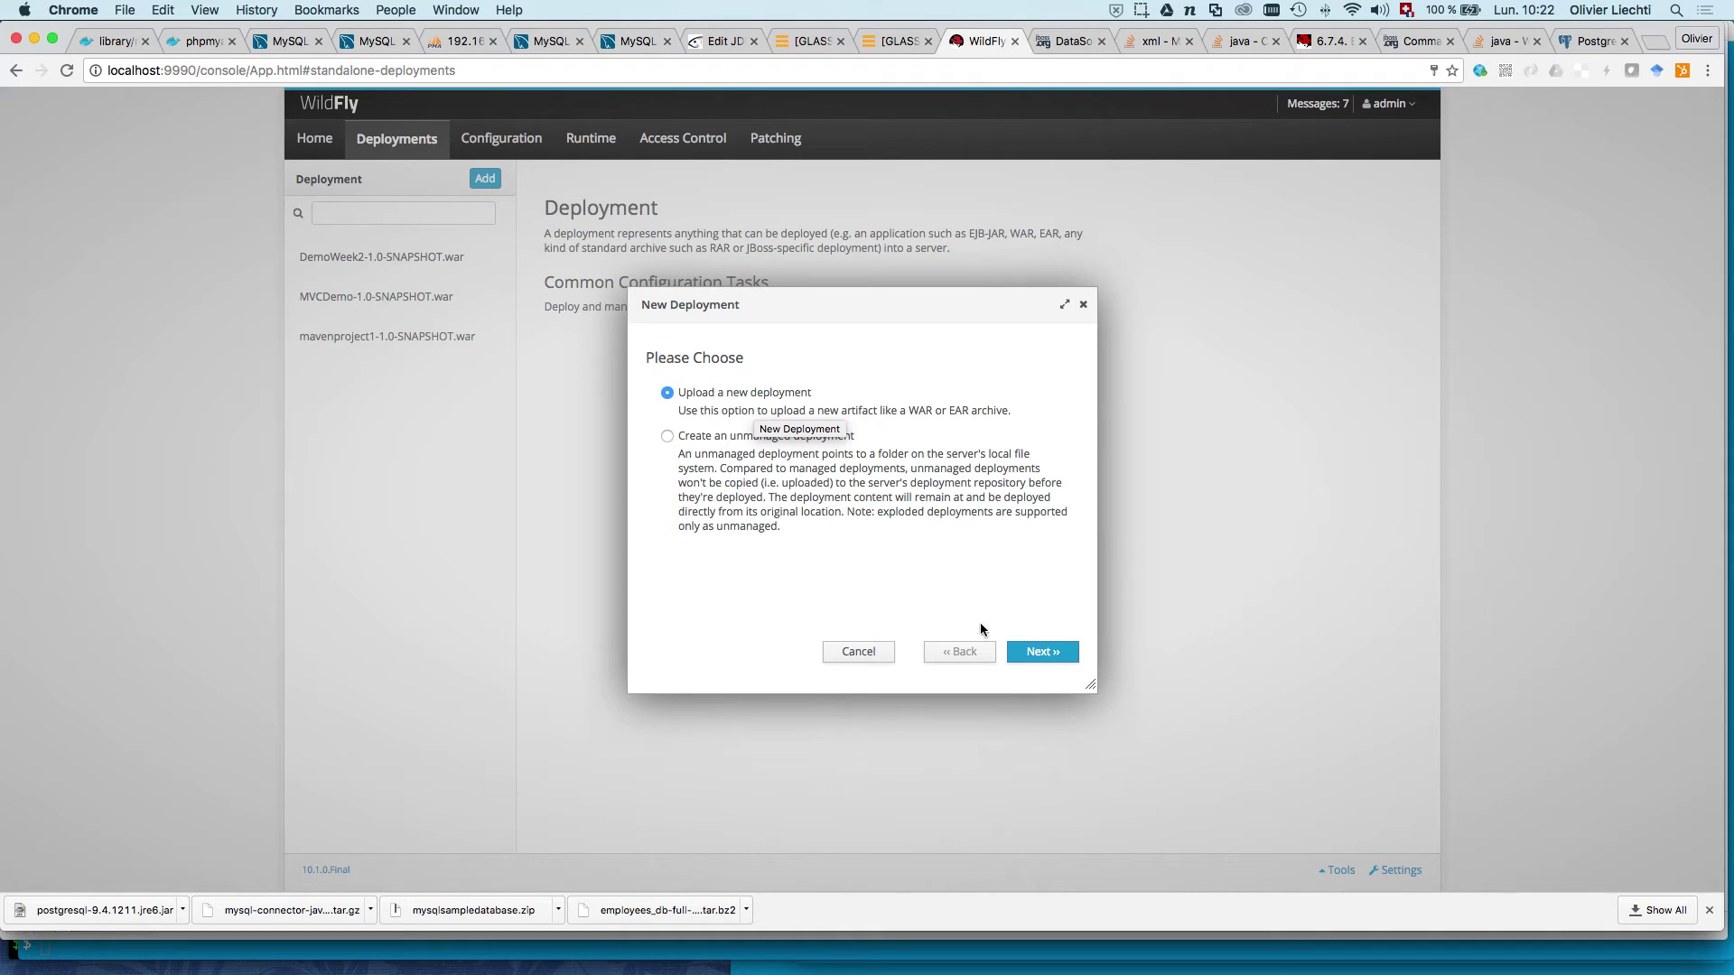
Step: Upload and deploy mysql-connector-java-5.1.39-bin.jar as a new deployment
left_click(1053, 663)
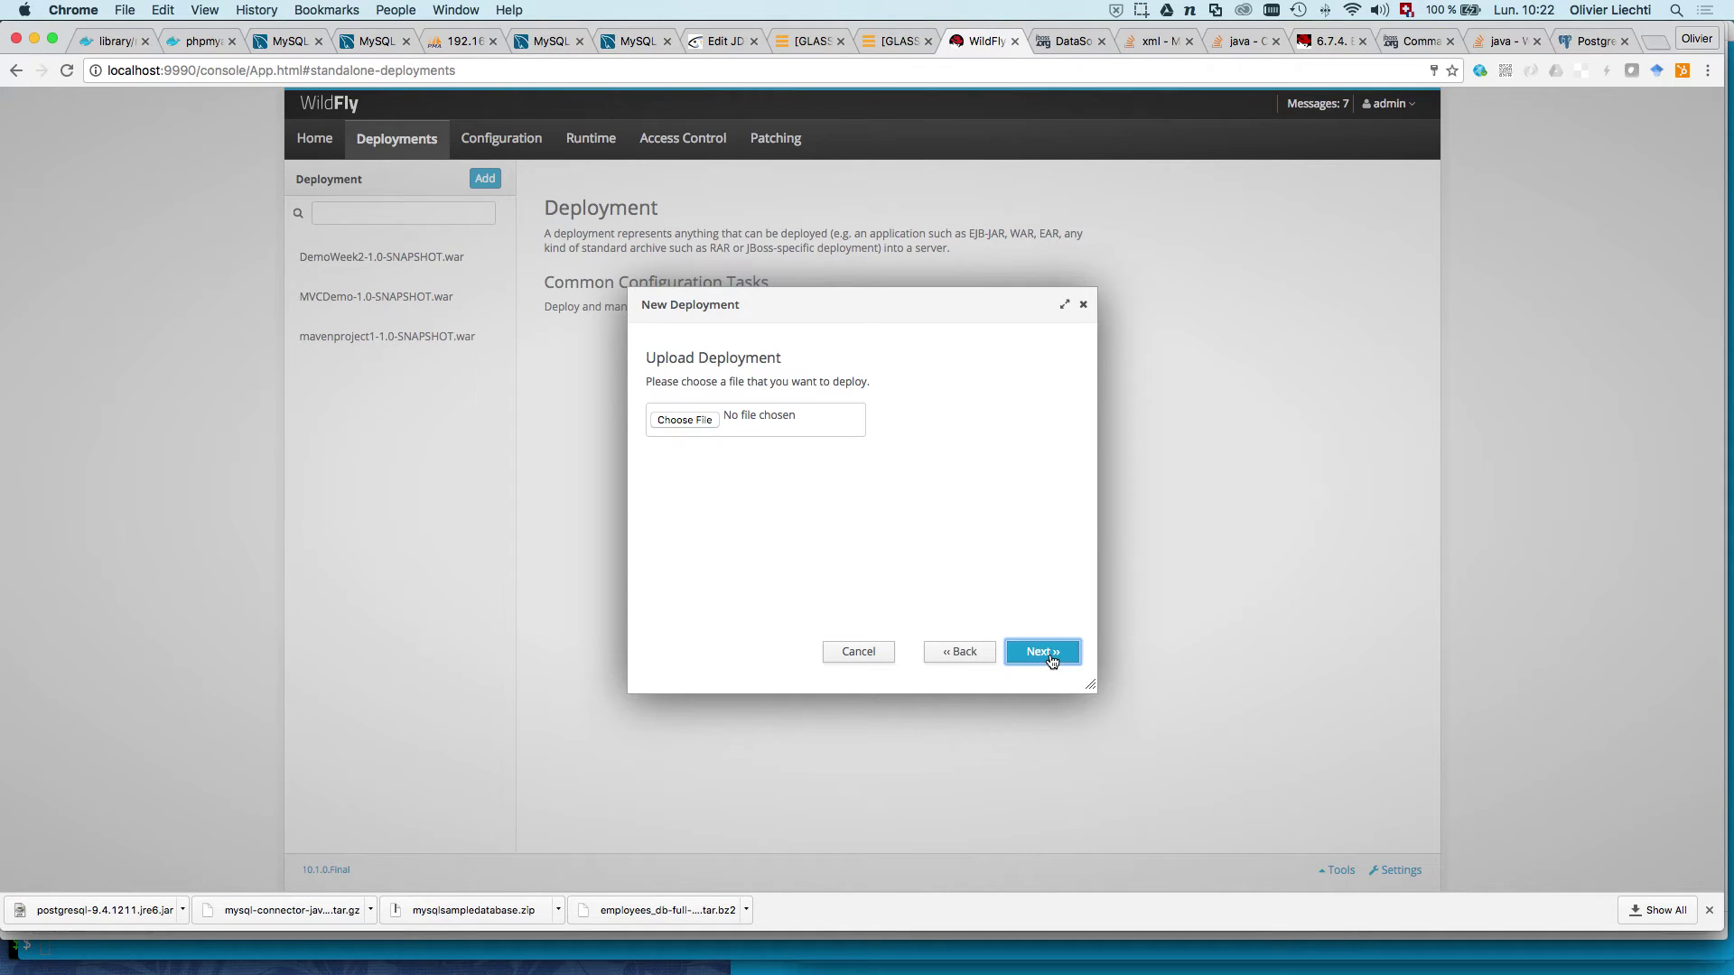
left_click(710, 423)
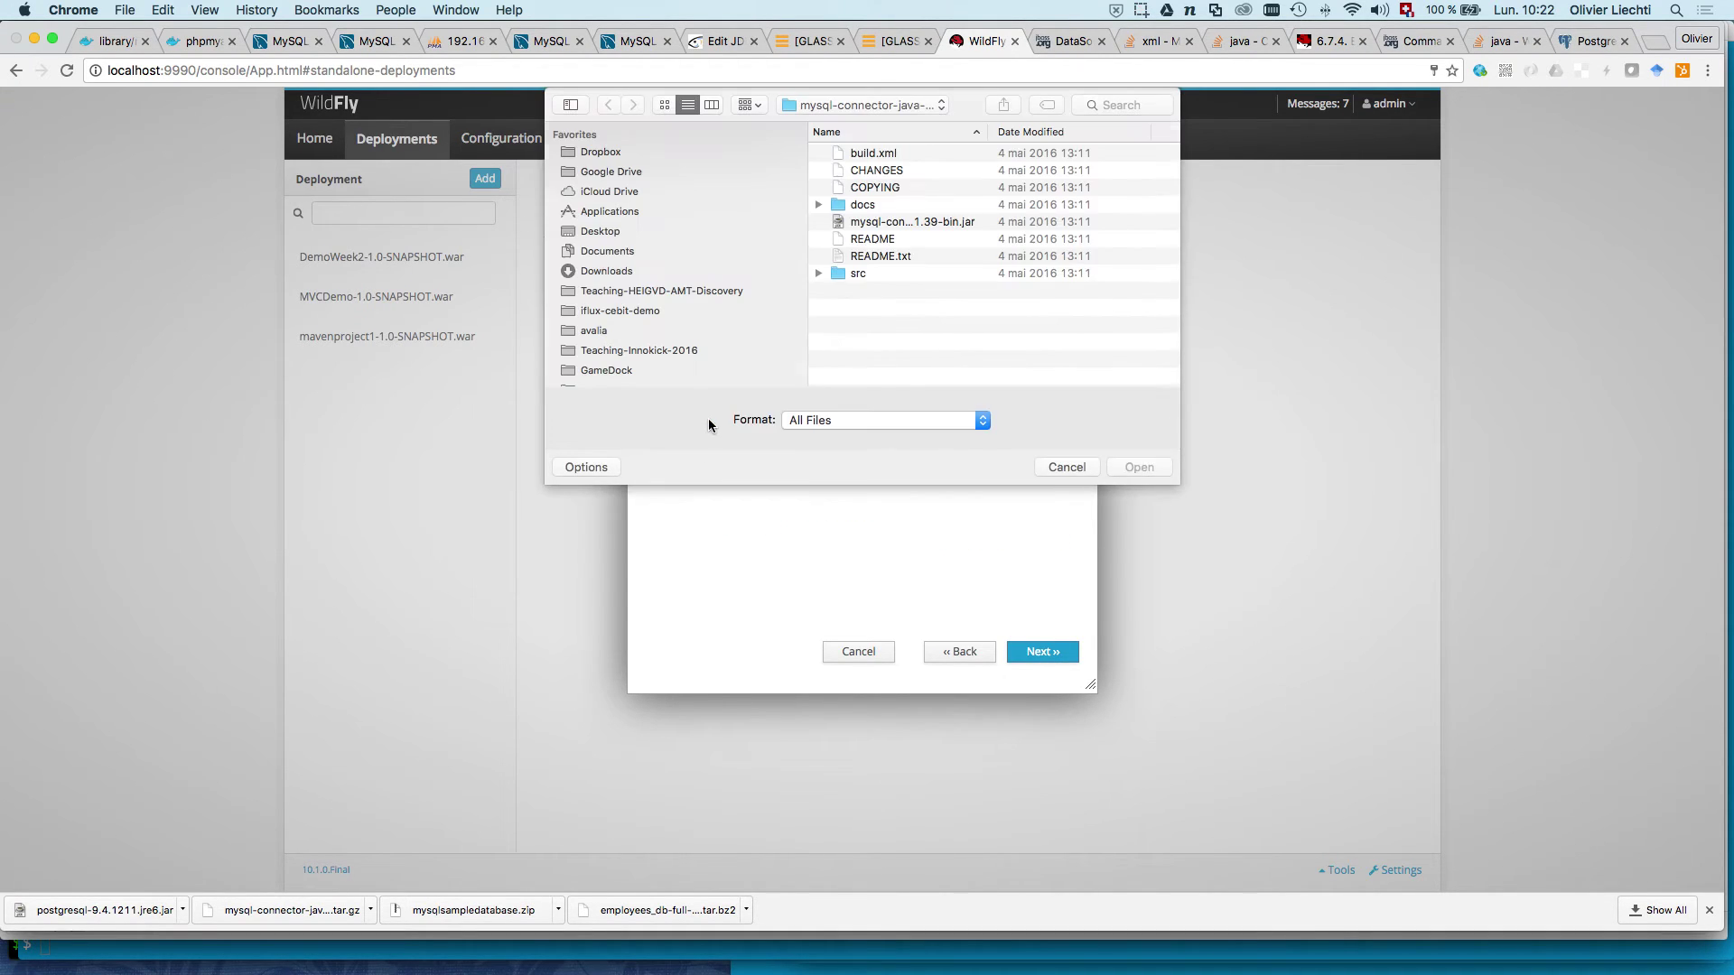
left_click(887, 225)
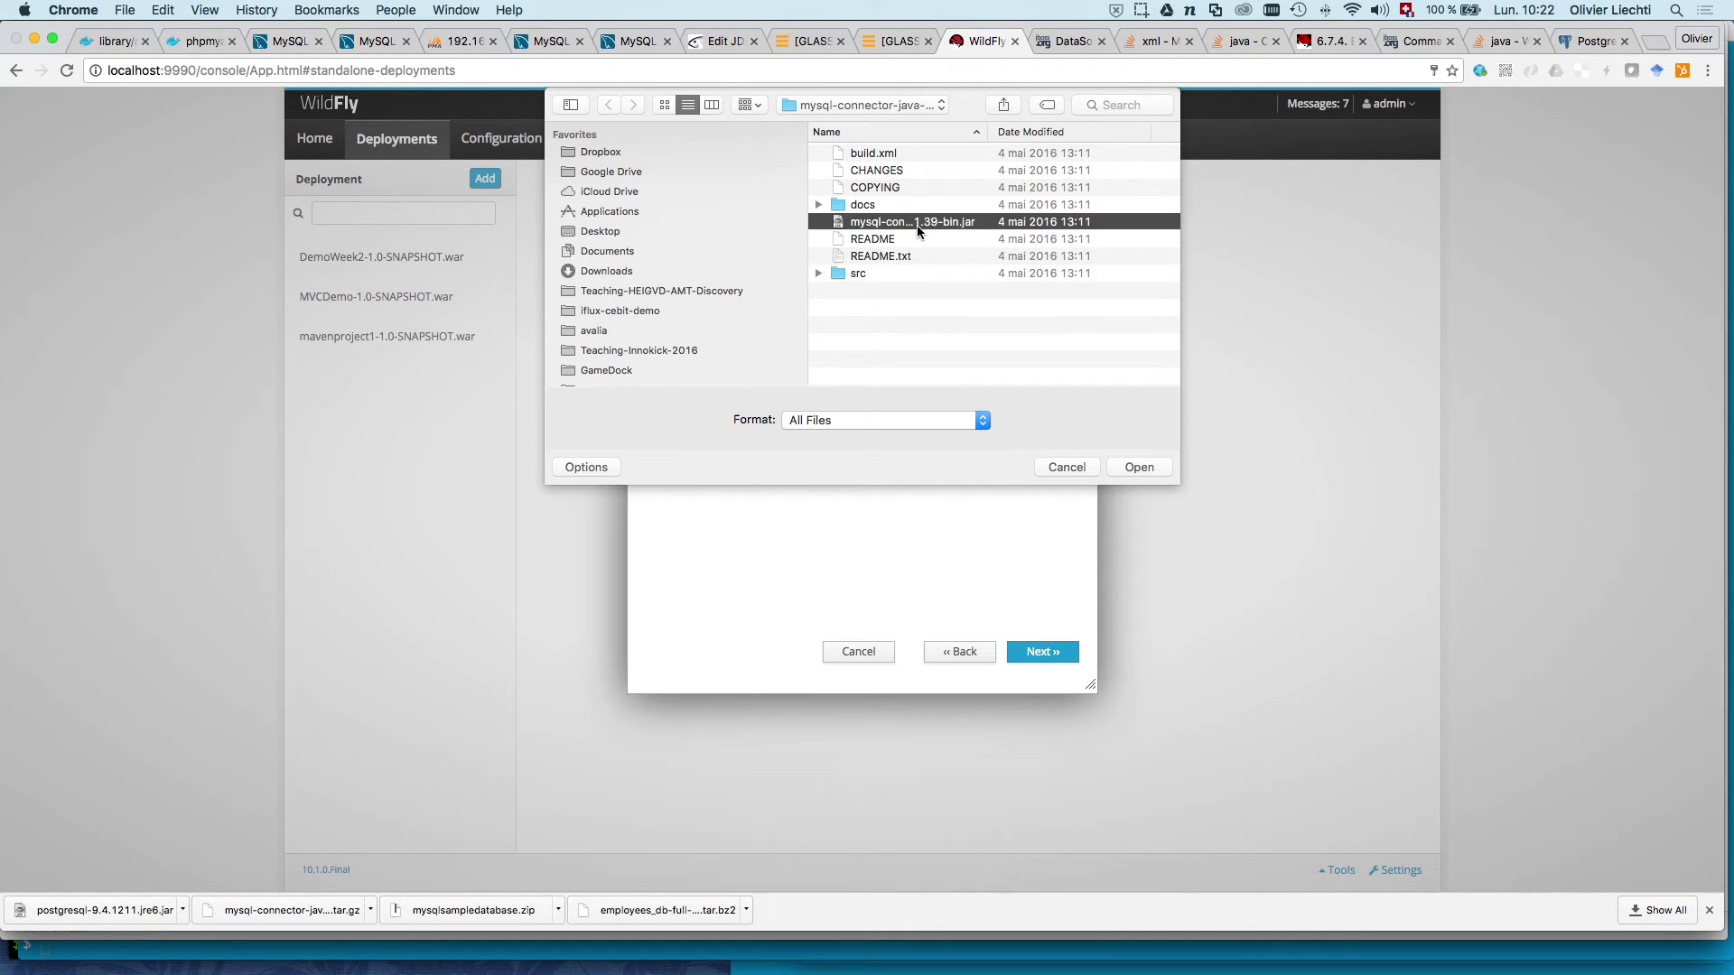
left_click_drag(988, 132, 1060, 133)
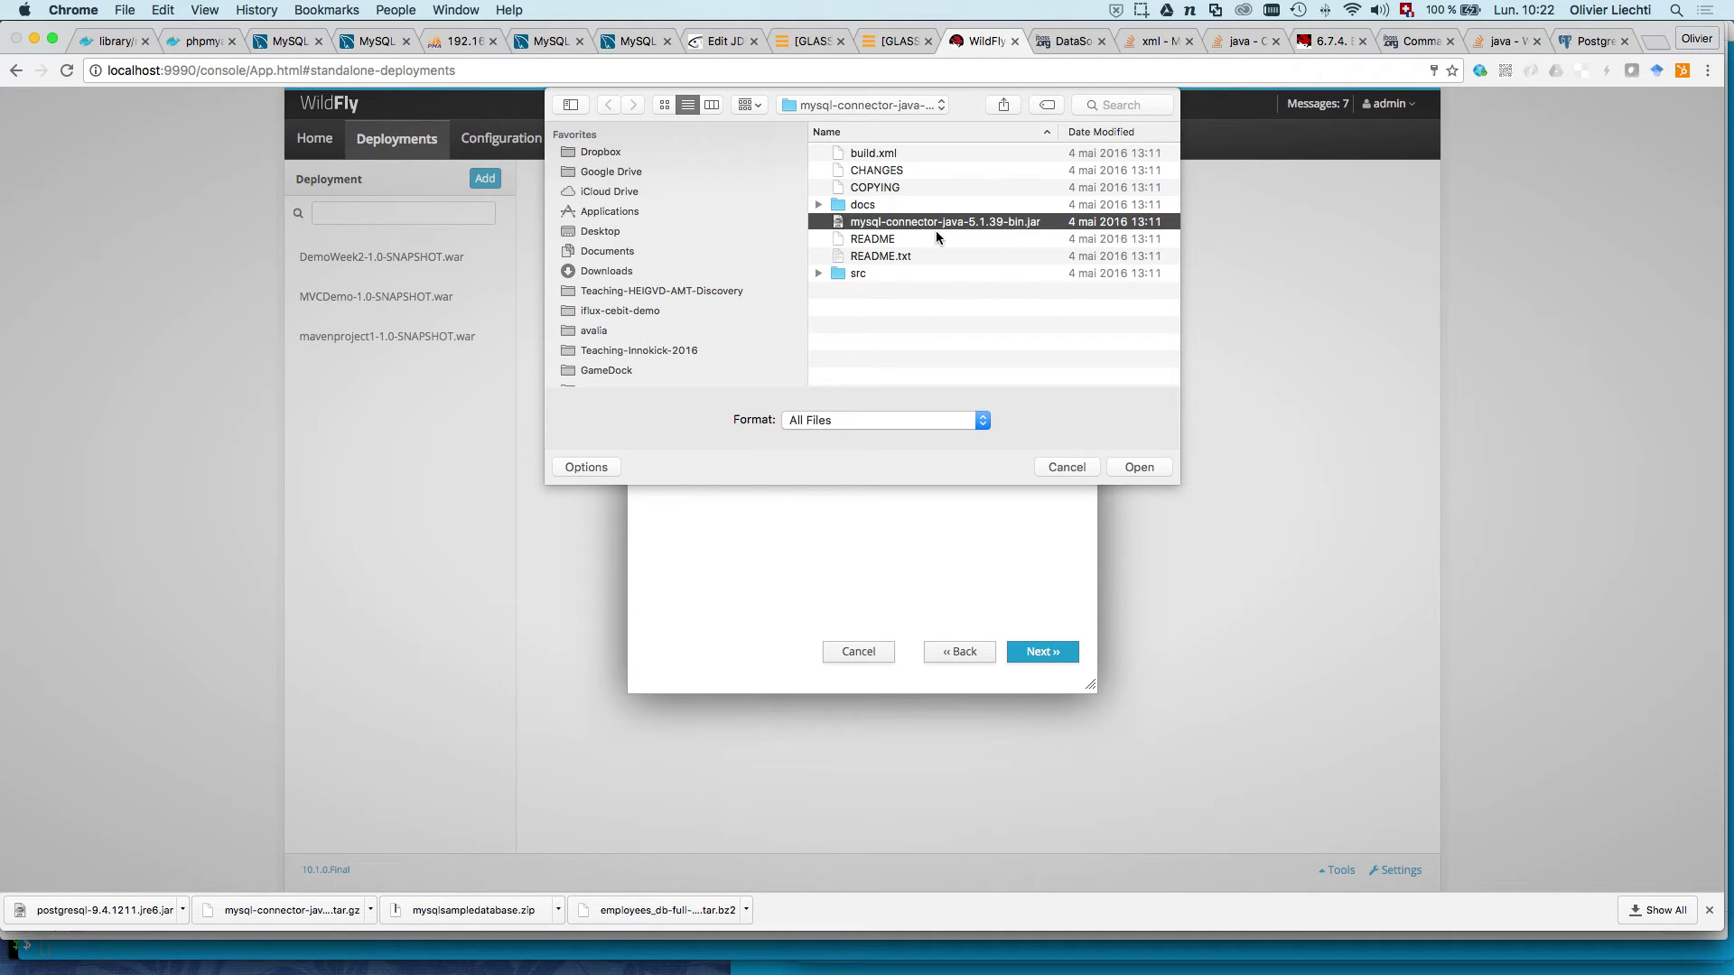
left_click(1131, 465)
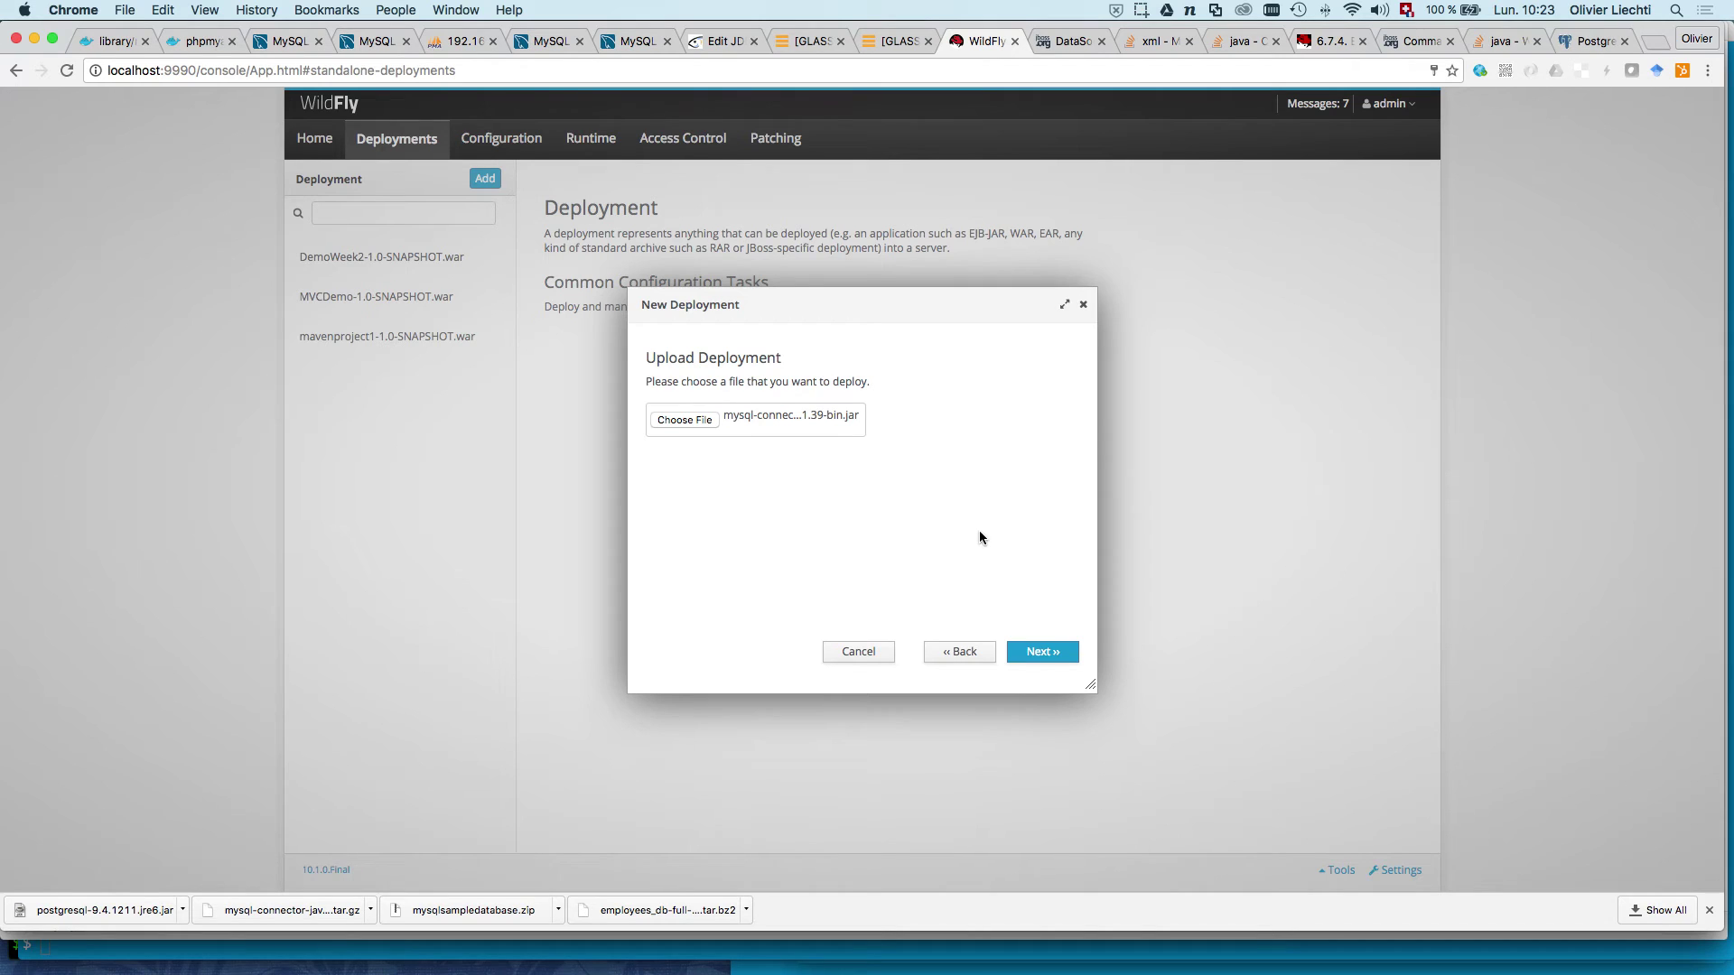
left_click(1038, 652)
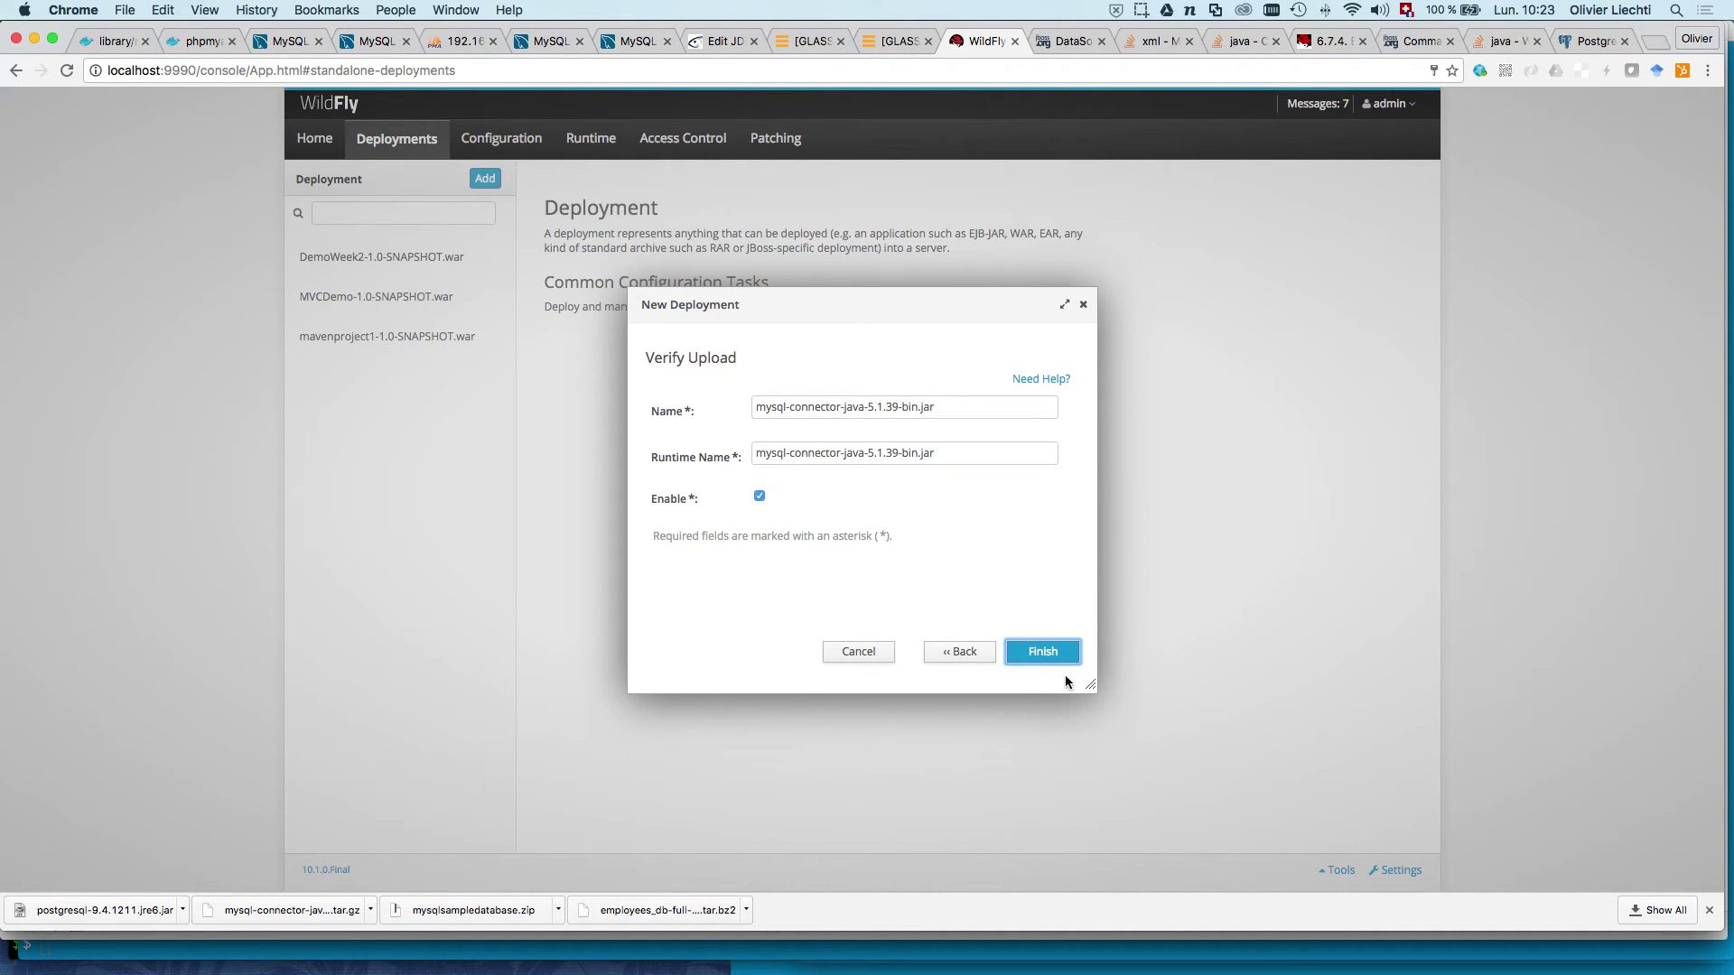
left_click(1045, 654)
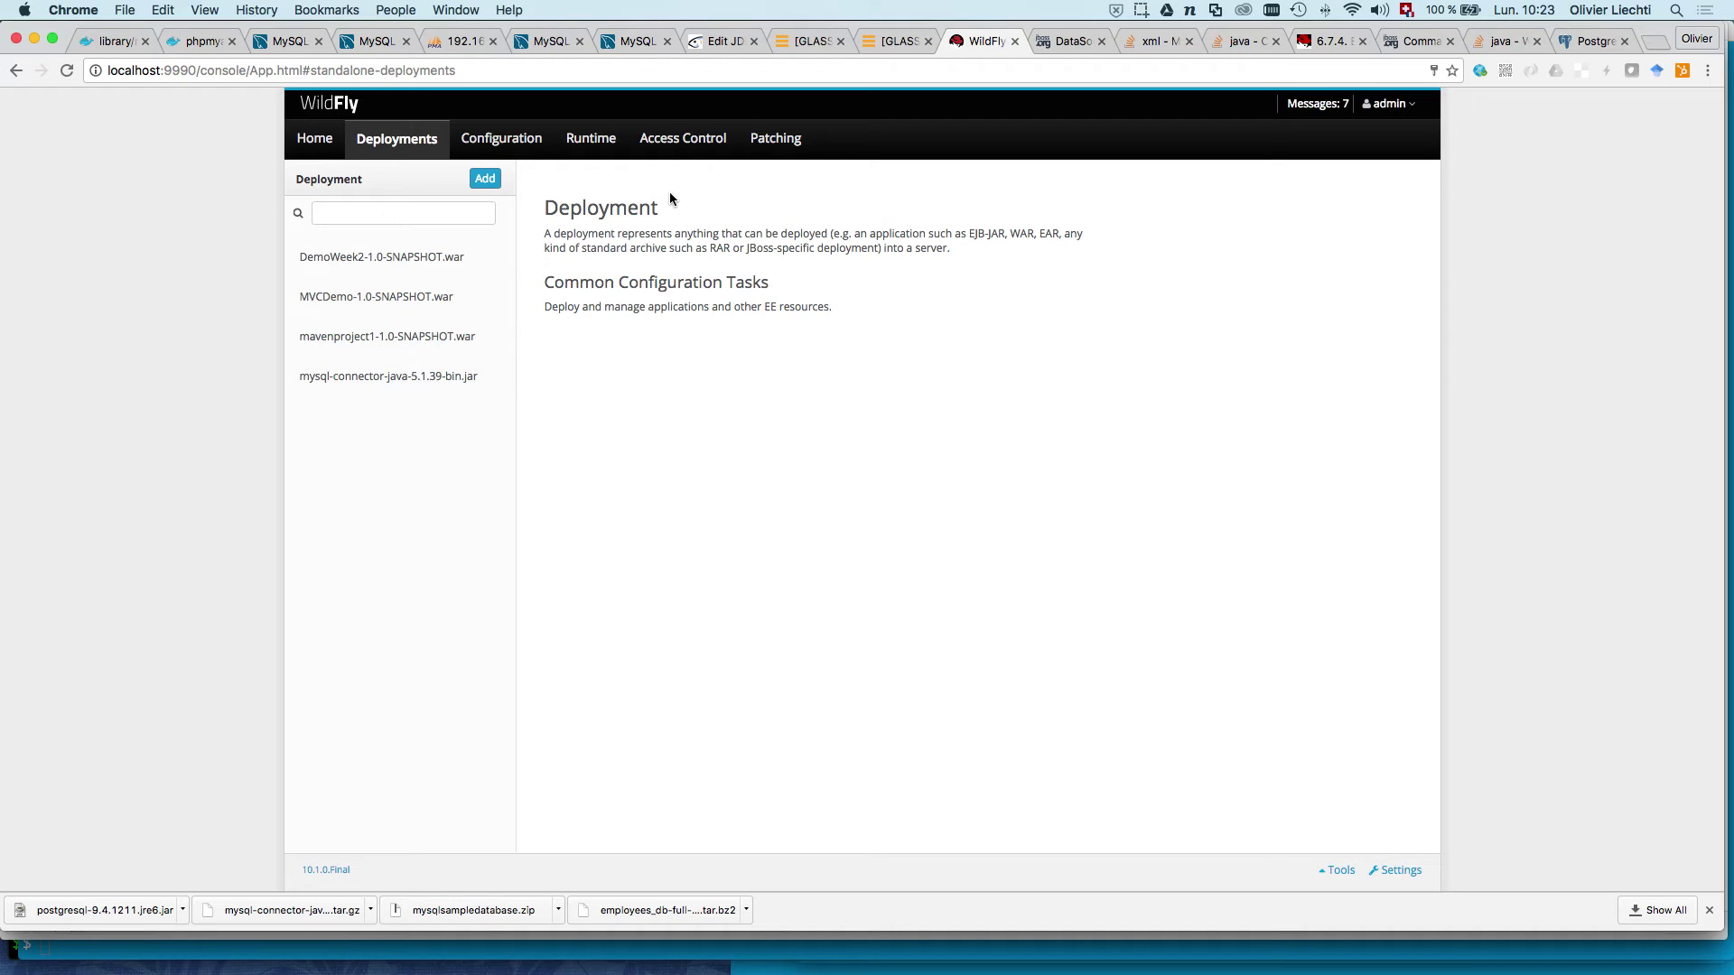
Step: Return to the console home and start the Create a Datasource task
left_click(534, 147)
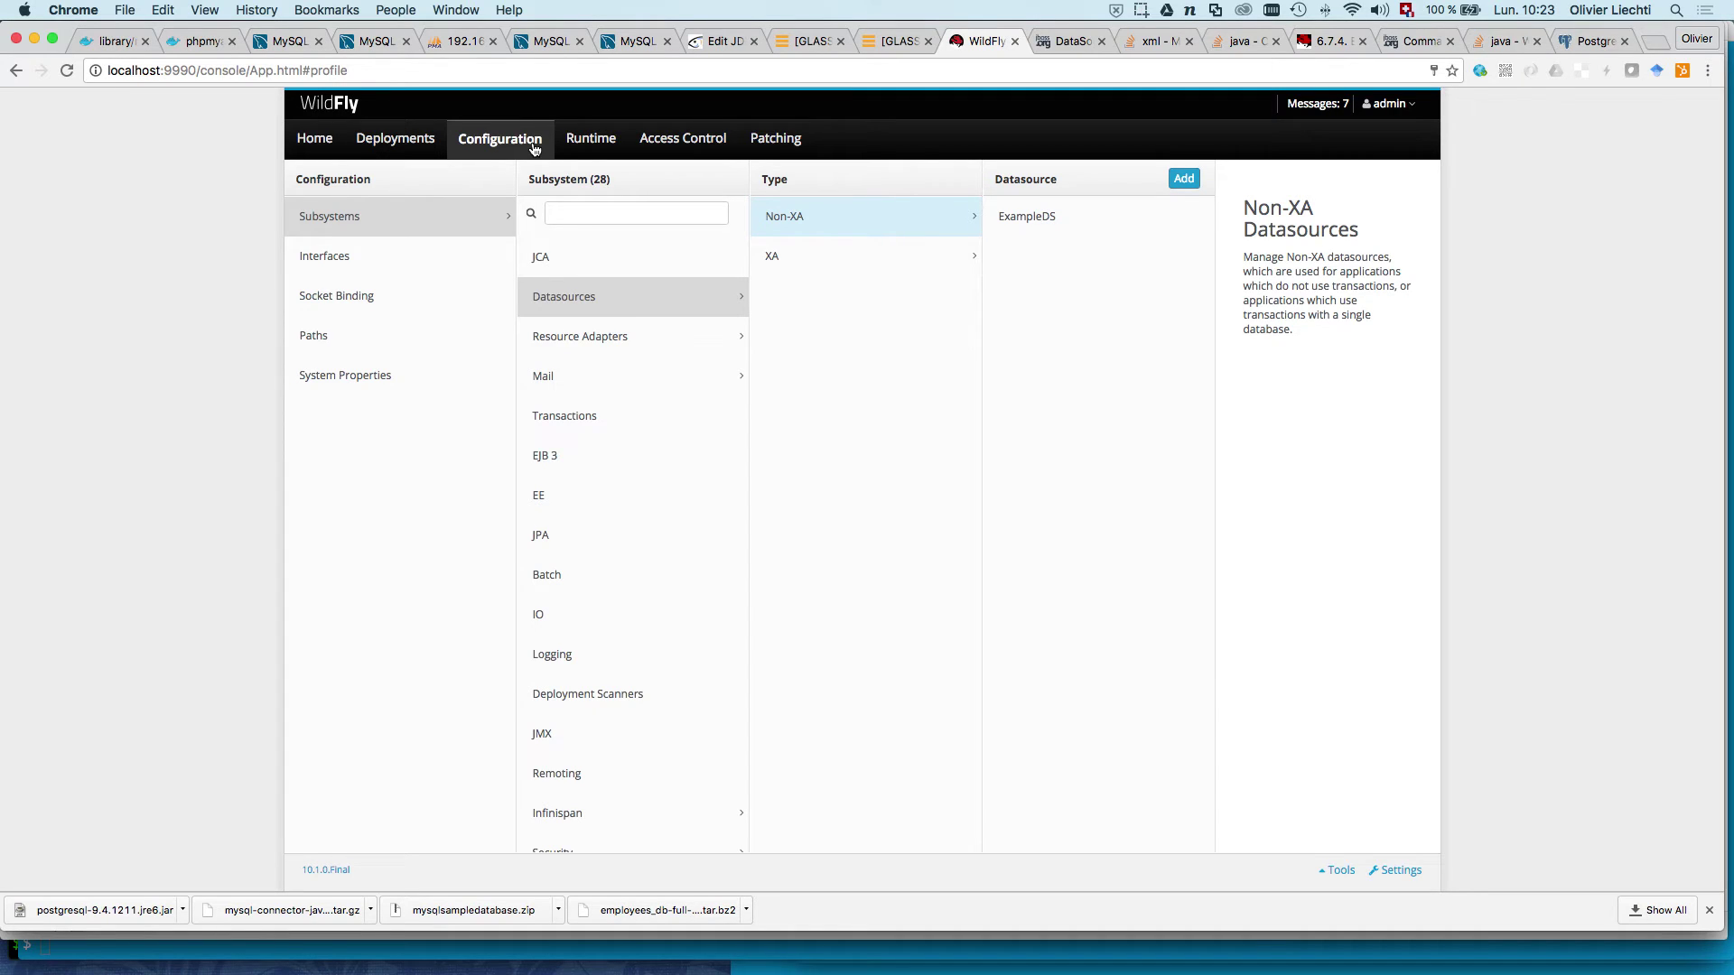
left_click(318, 148)
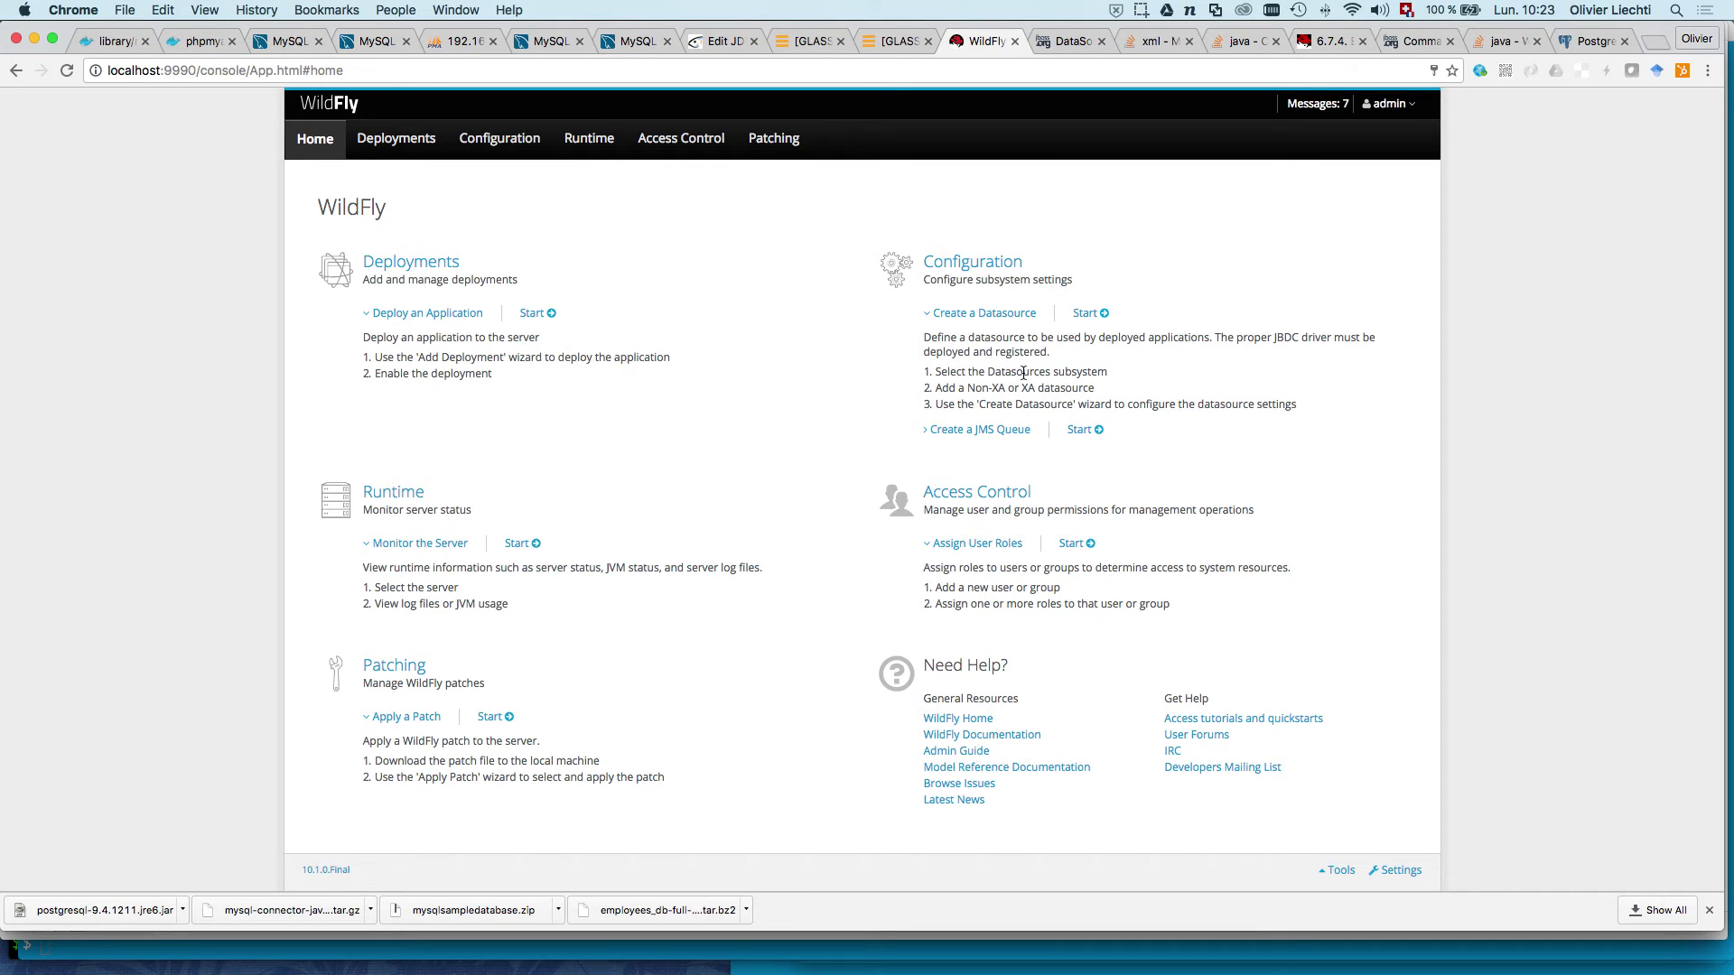
left_click(1003, 316)
left_click(1003, 317)
left_click(1087, 312)
Step: Open the Datasources subsystem's Non-XA list, showing only ExampleDS, and launch the Create Datasource wizard
left_click(584, 295)
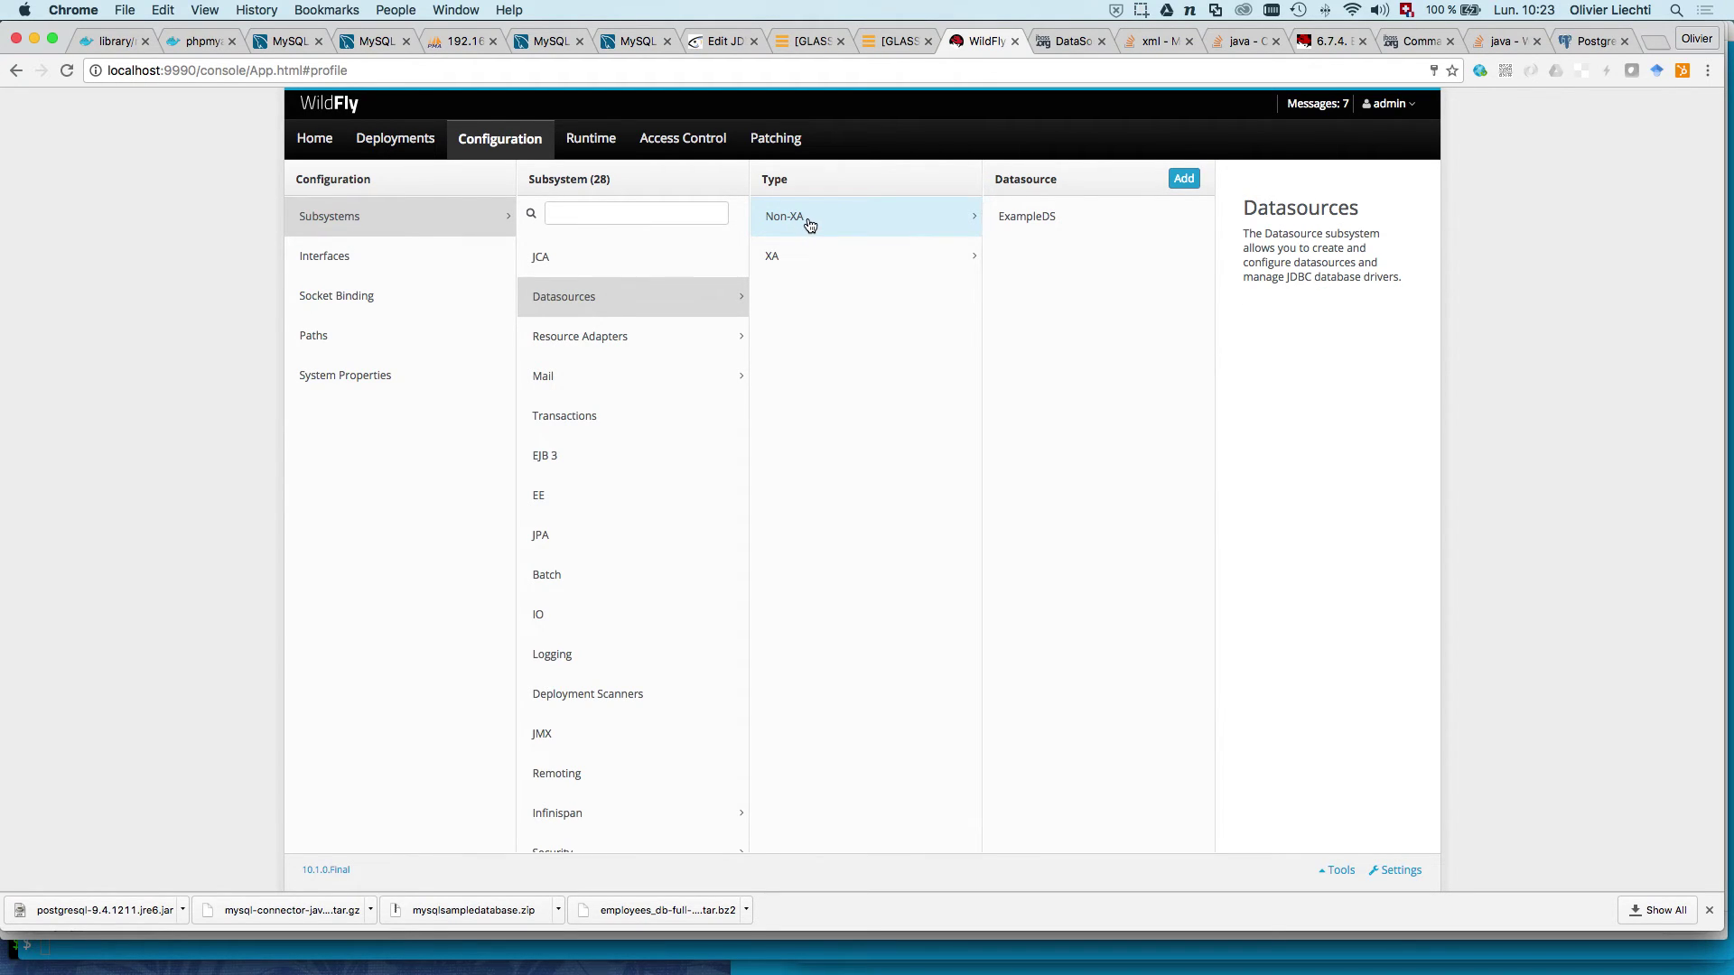
left_click(807, 253)
left_click(812, 217)
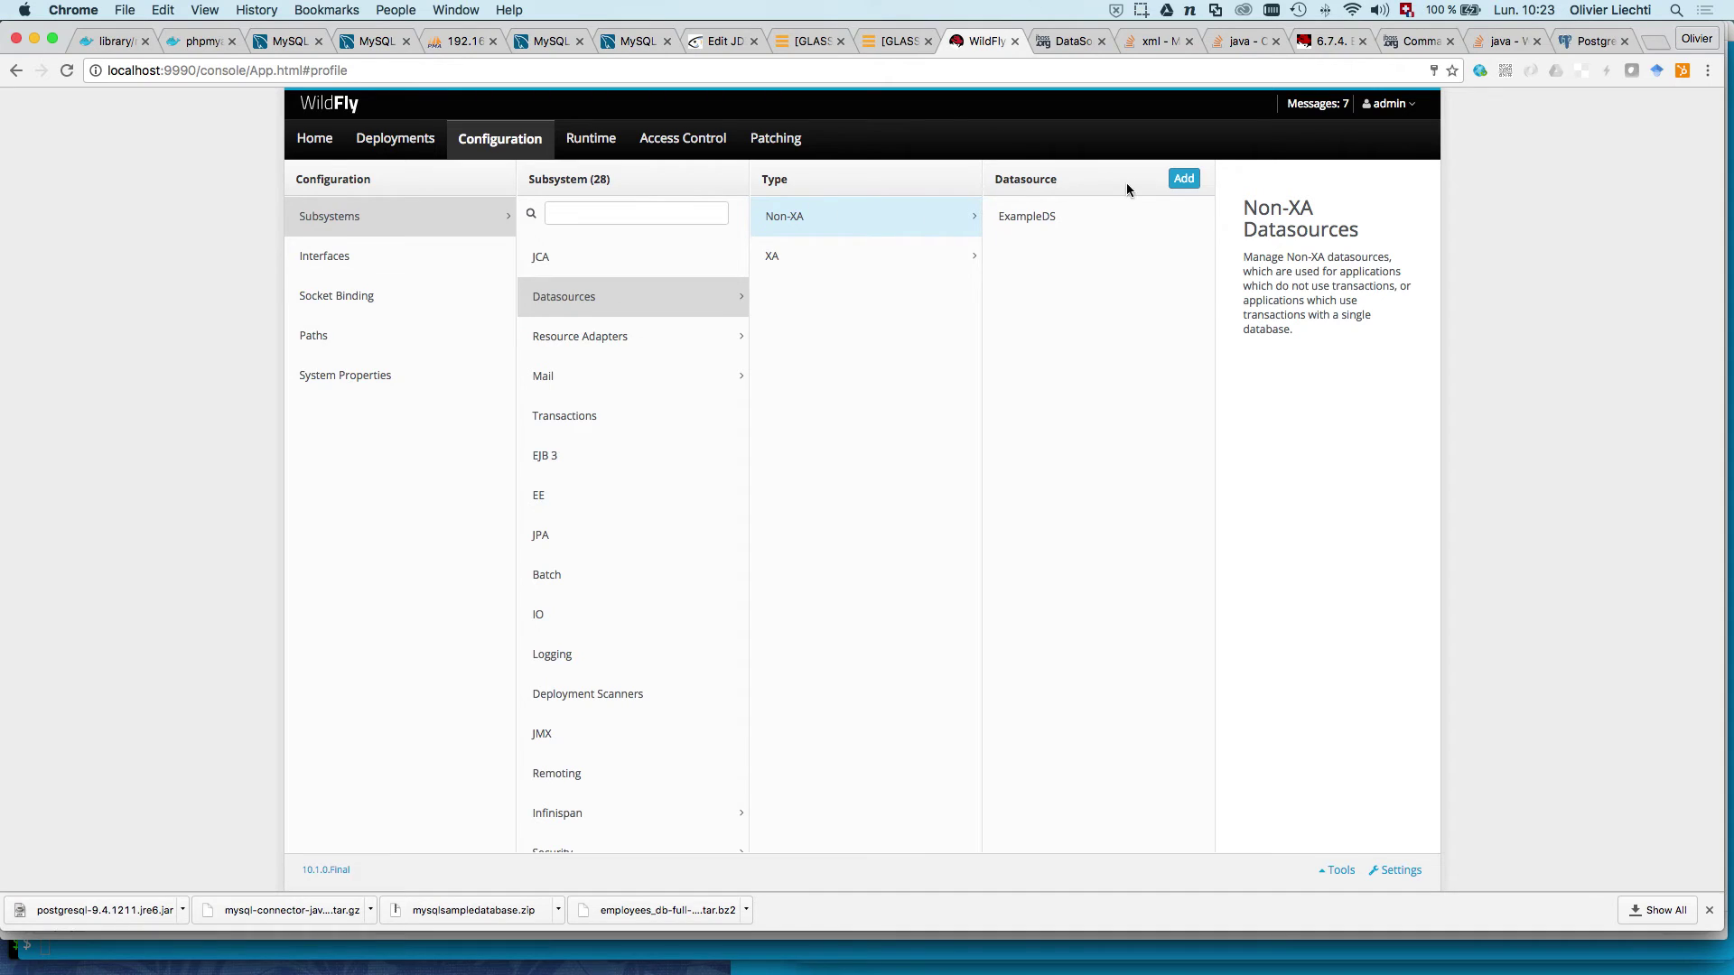
left_click(1184, 180)
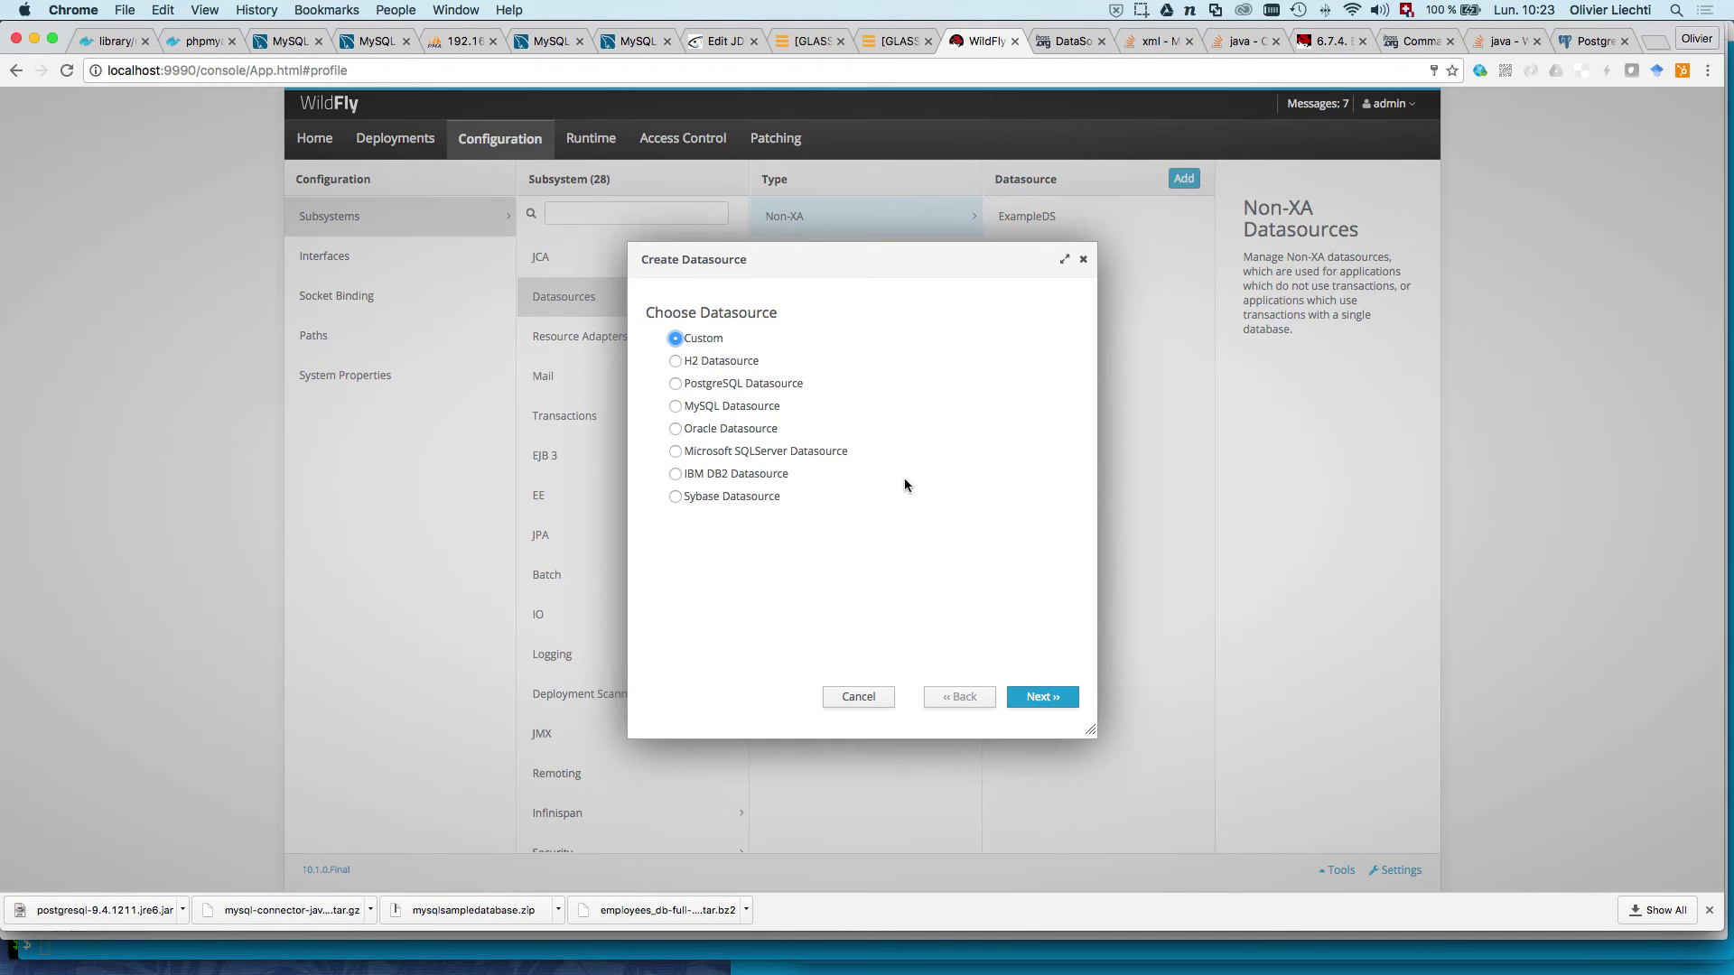
Step: Choose the MySQL Datasource template, named sakilaDS with JNDI name java:/jdbc/sakila
left_click(716, 408)
left_click(1044, 701)
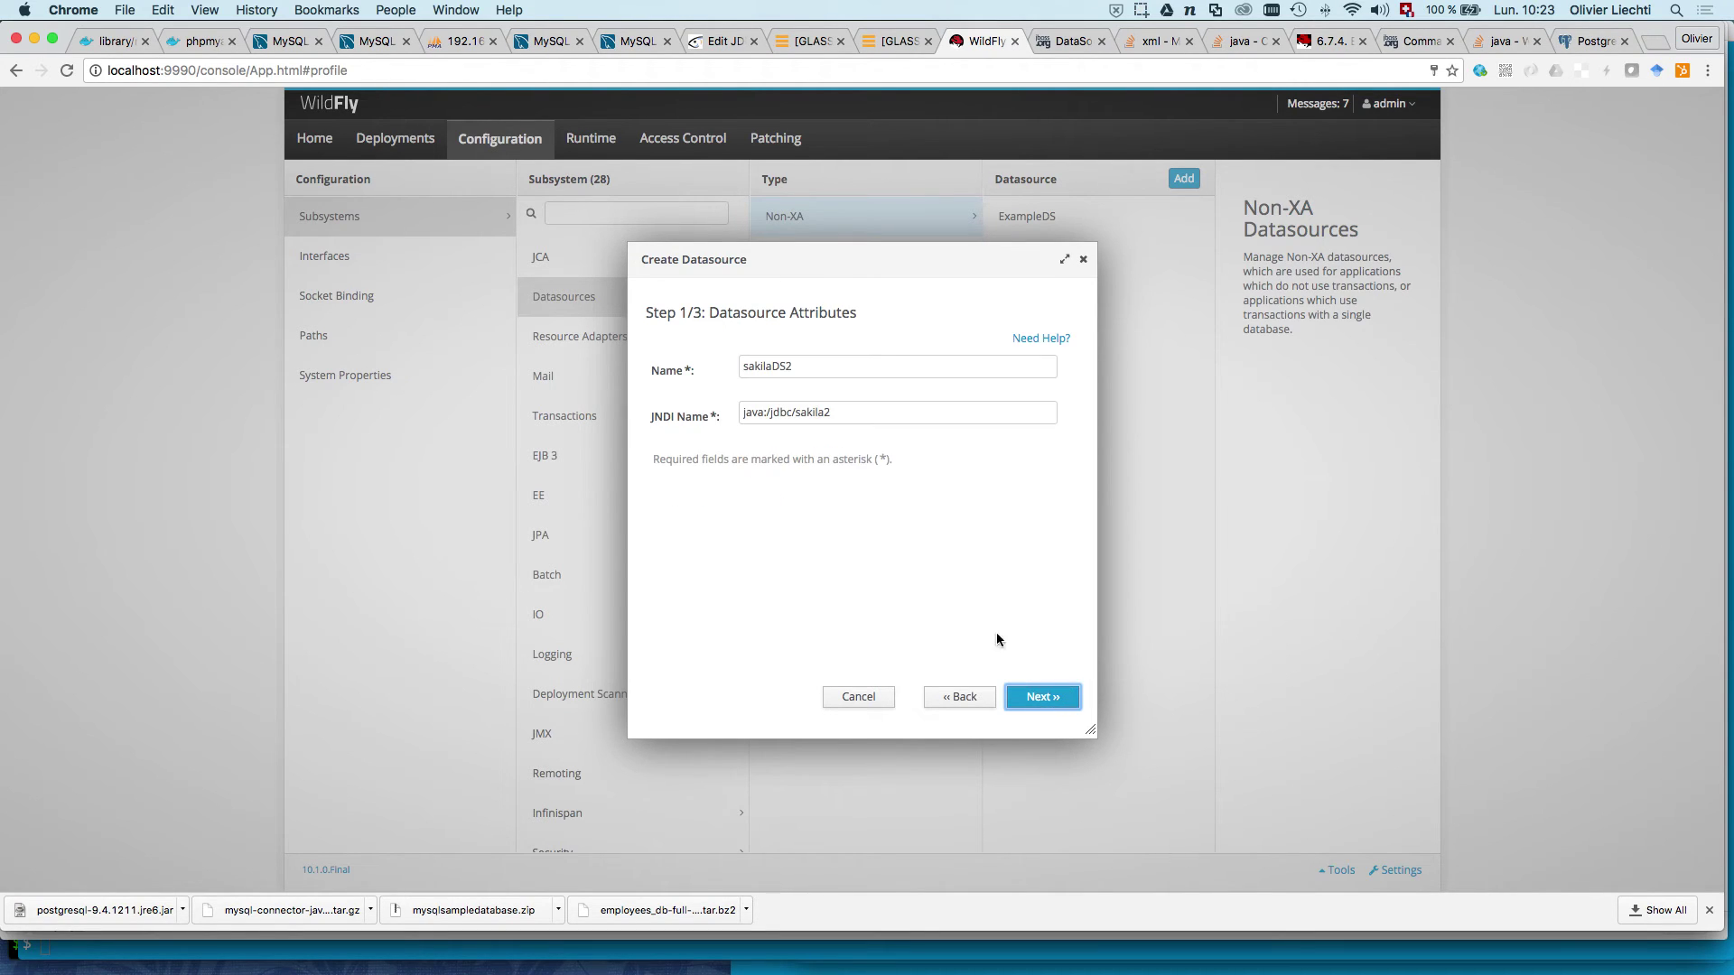
left_click(807, 366)
key("BackSpace")
left_click(845, 422)
key("BackSpace")
left_click(847, 544)
left_click(1030, 710)
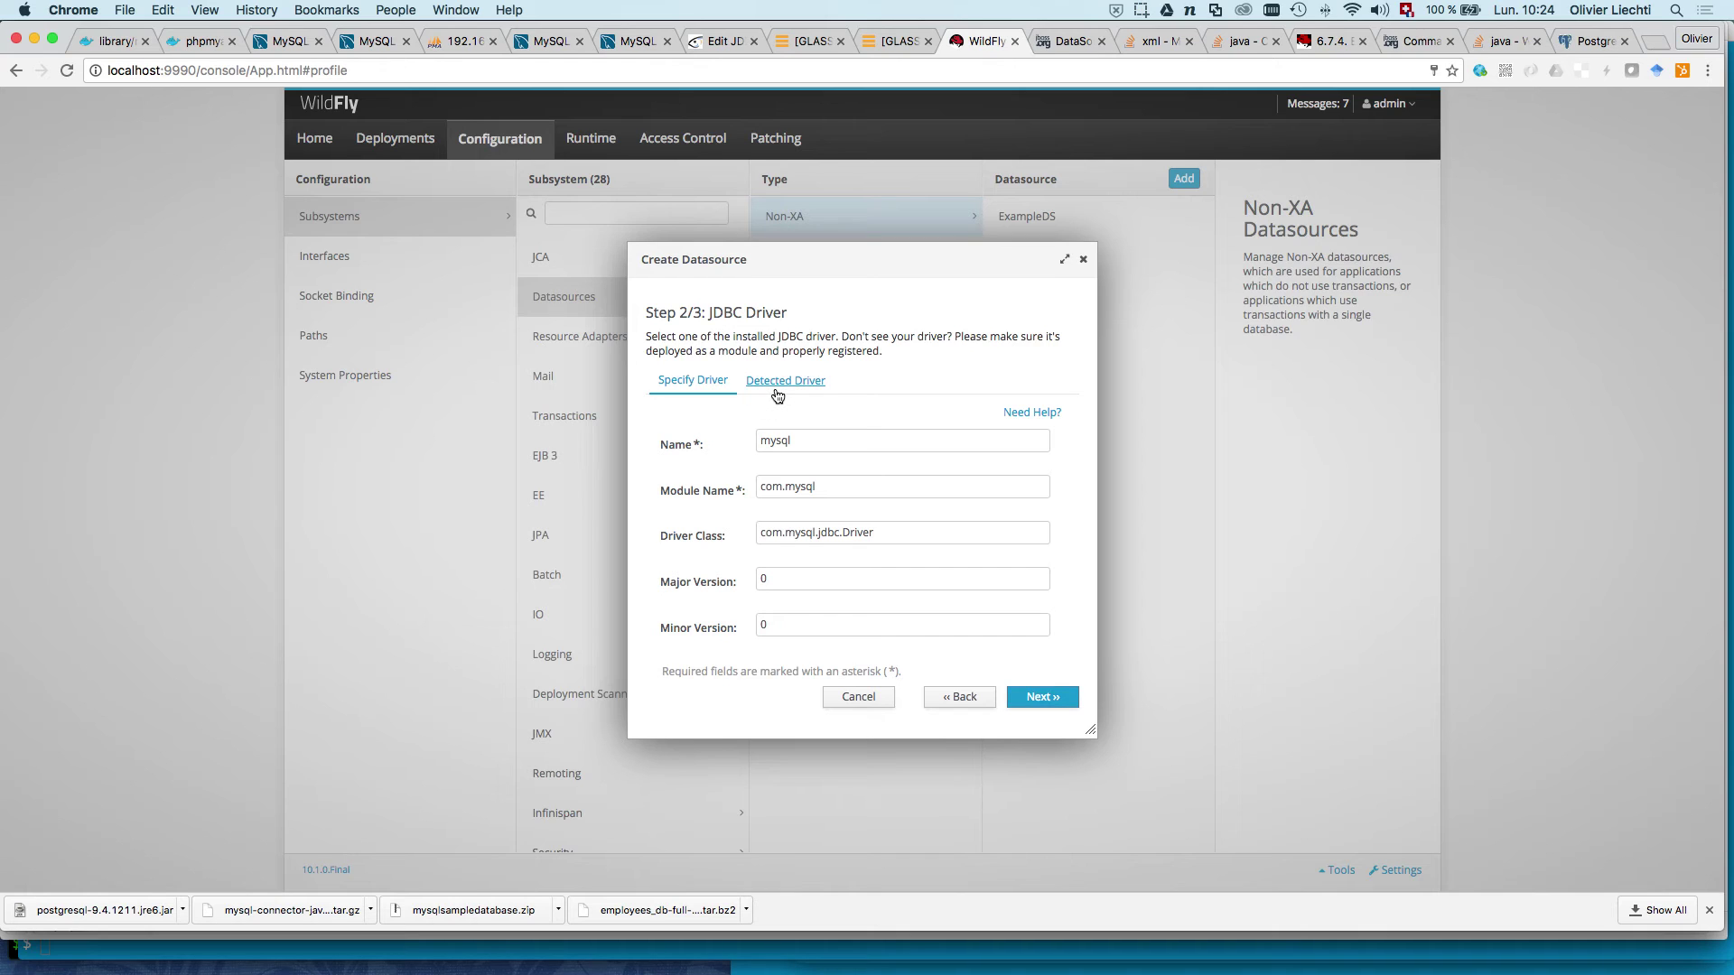
Step: Select the detected mysql Driver_5_1 connector driver
left_click(777, 380)
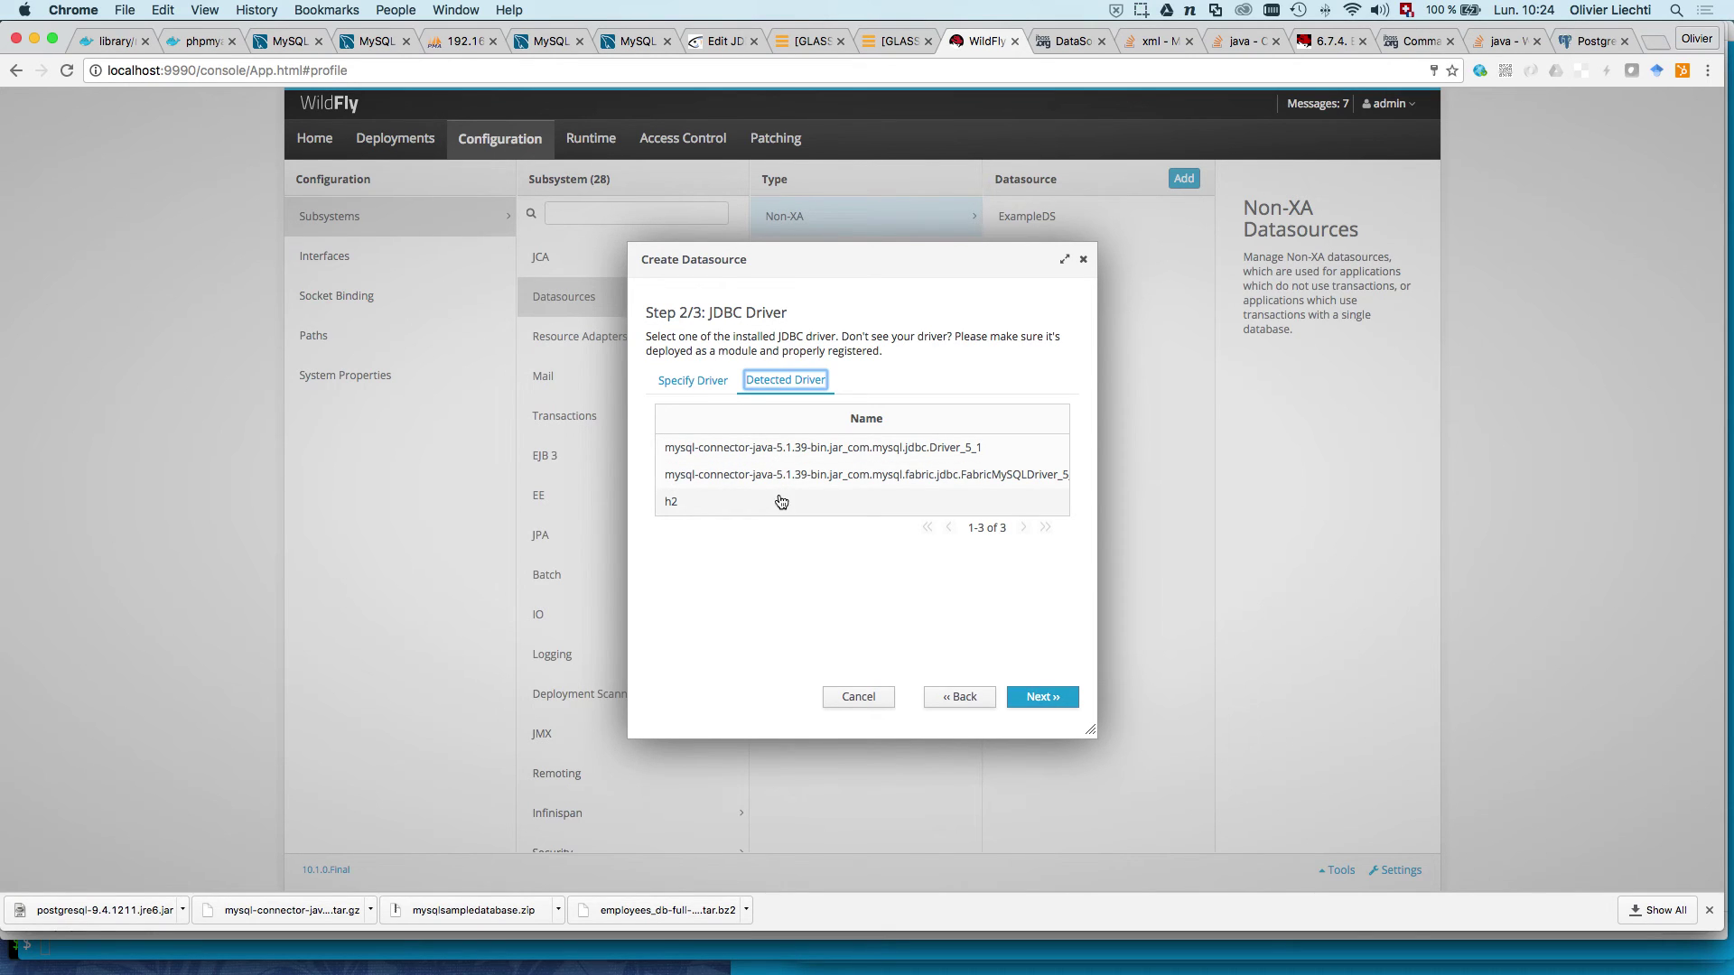
left_click(780, 458)
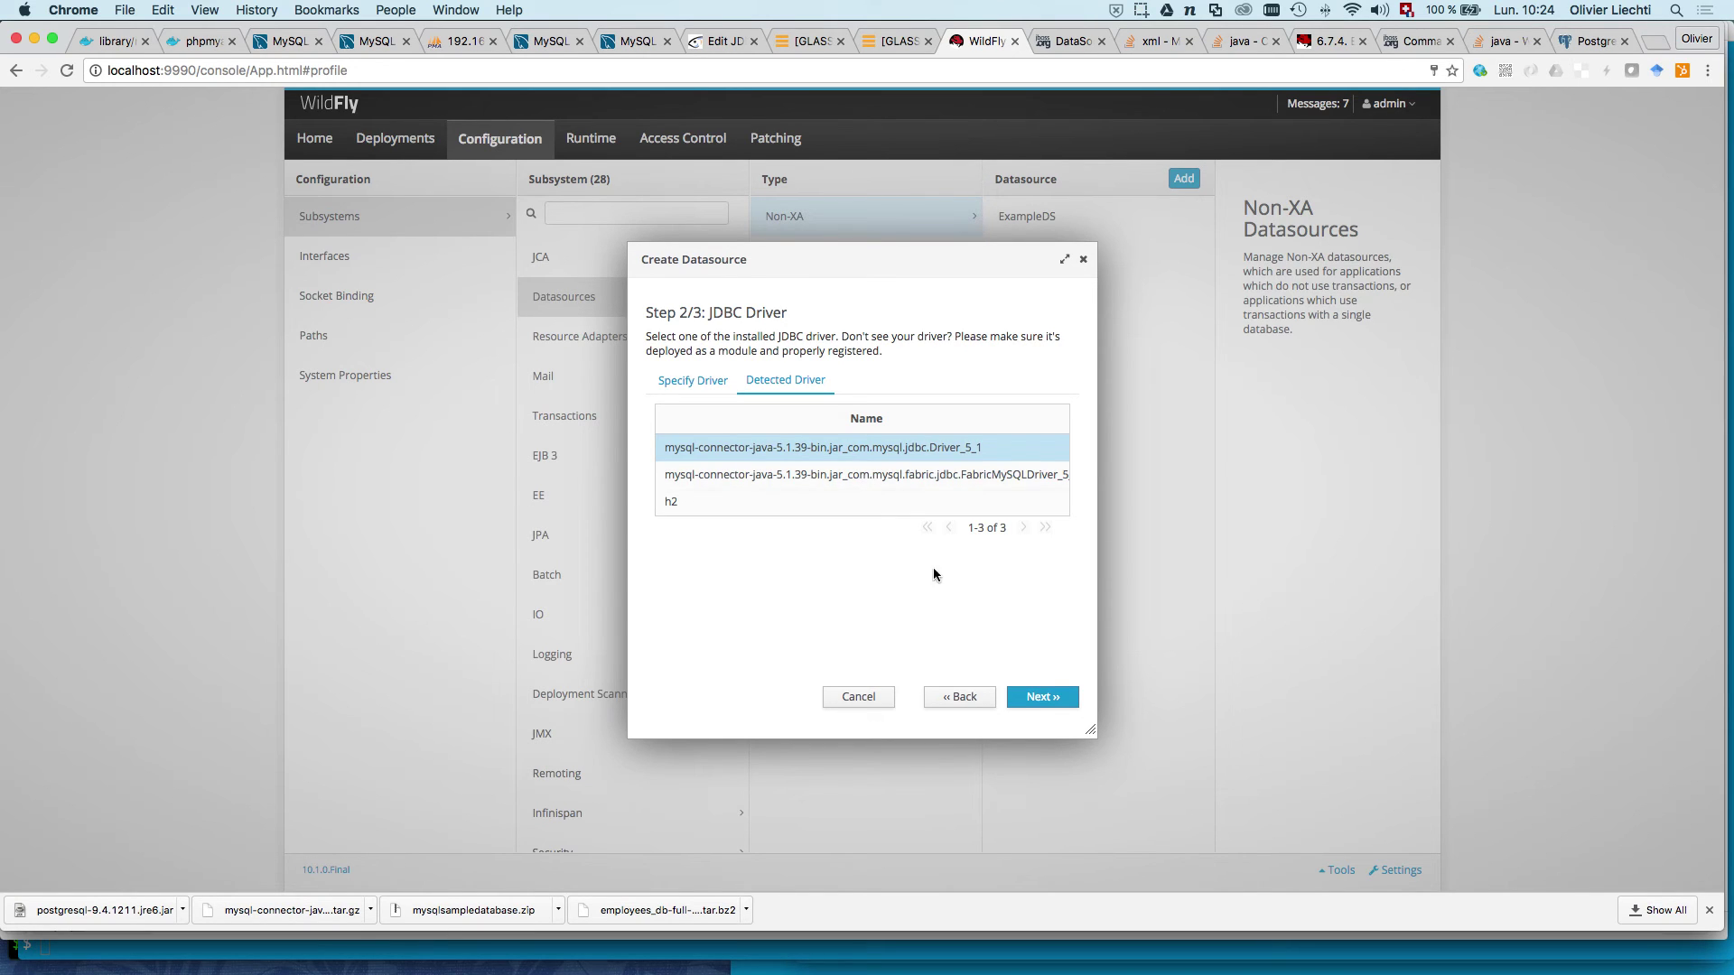
left_click(1044, 697)
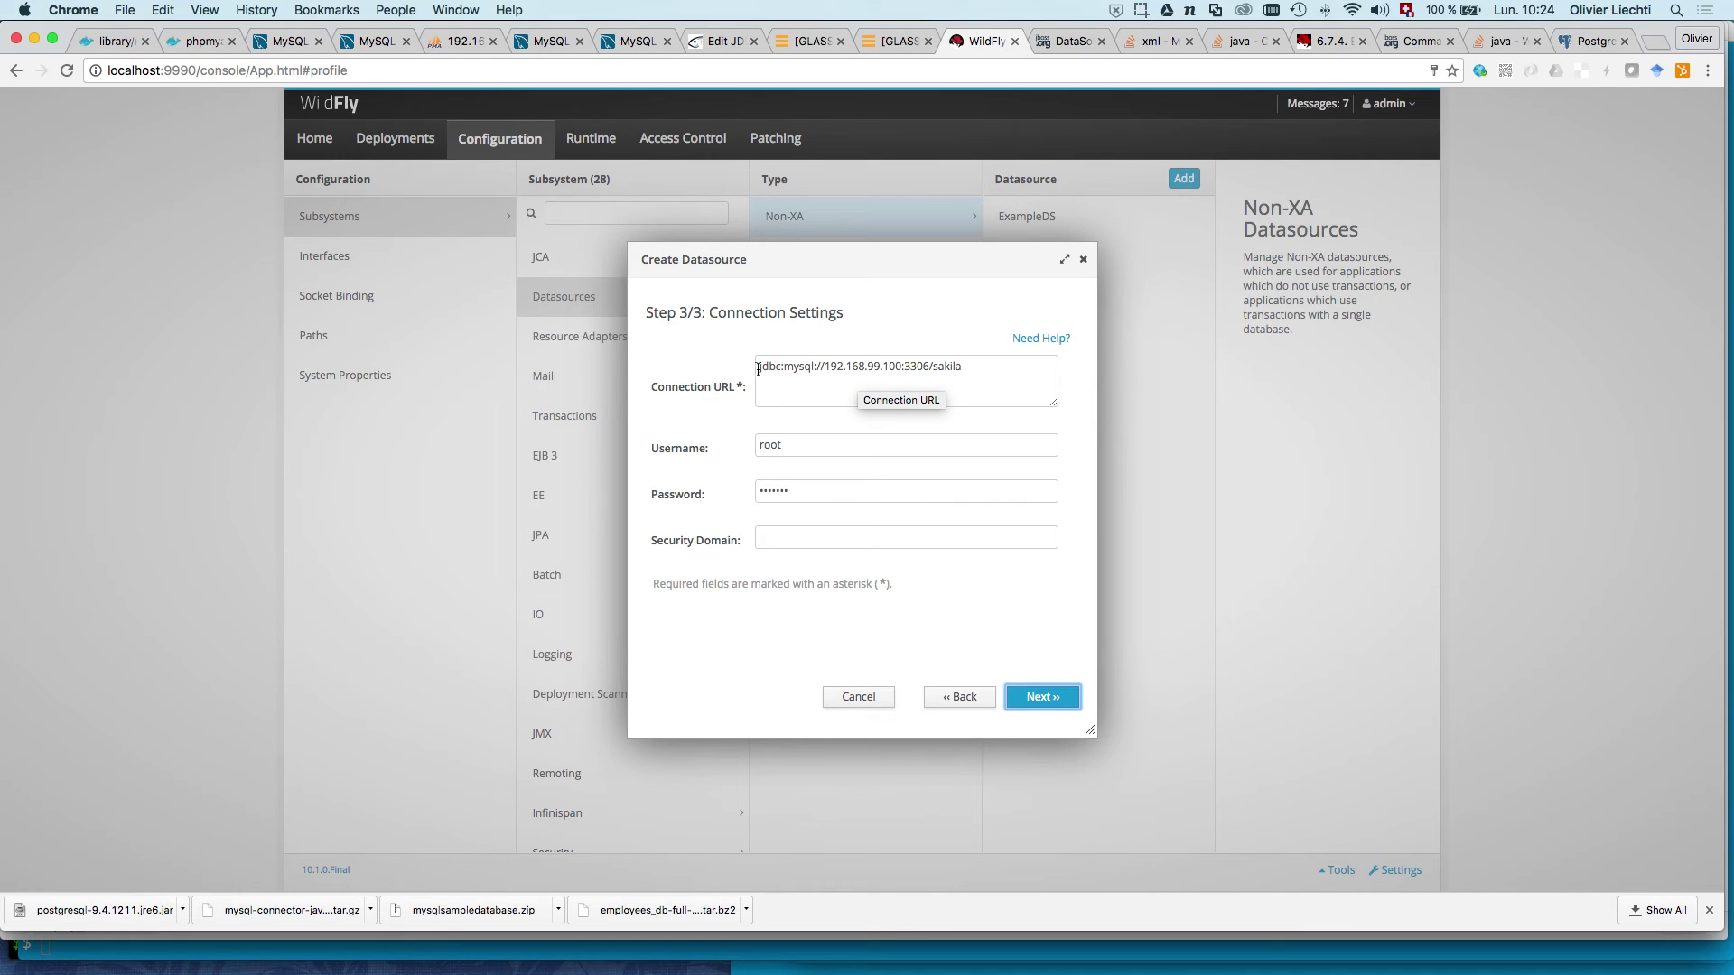
Step: Check the connection URL jdbc:mysql://192.168.99.100:3306/sakila
left_click(1009, 369)
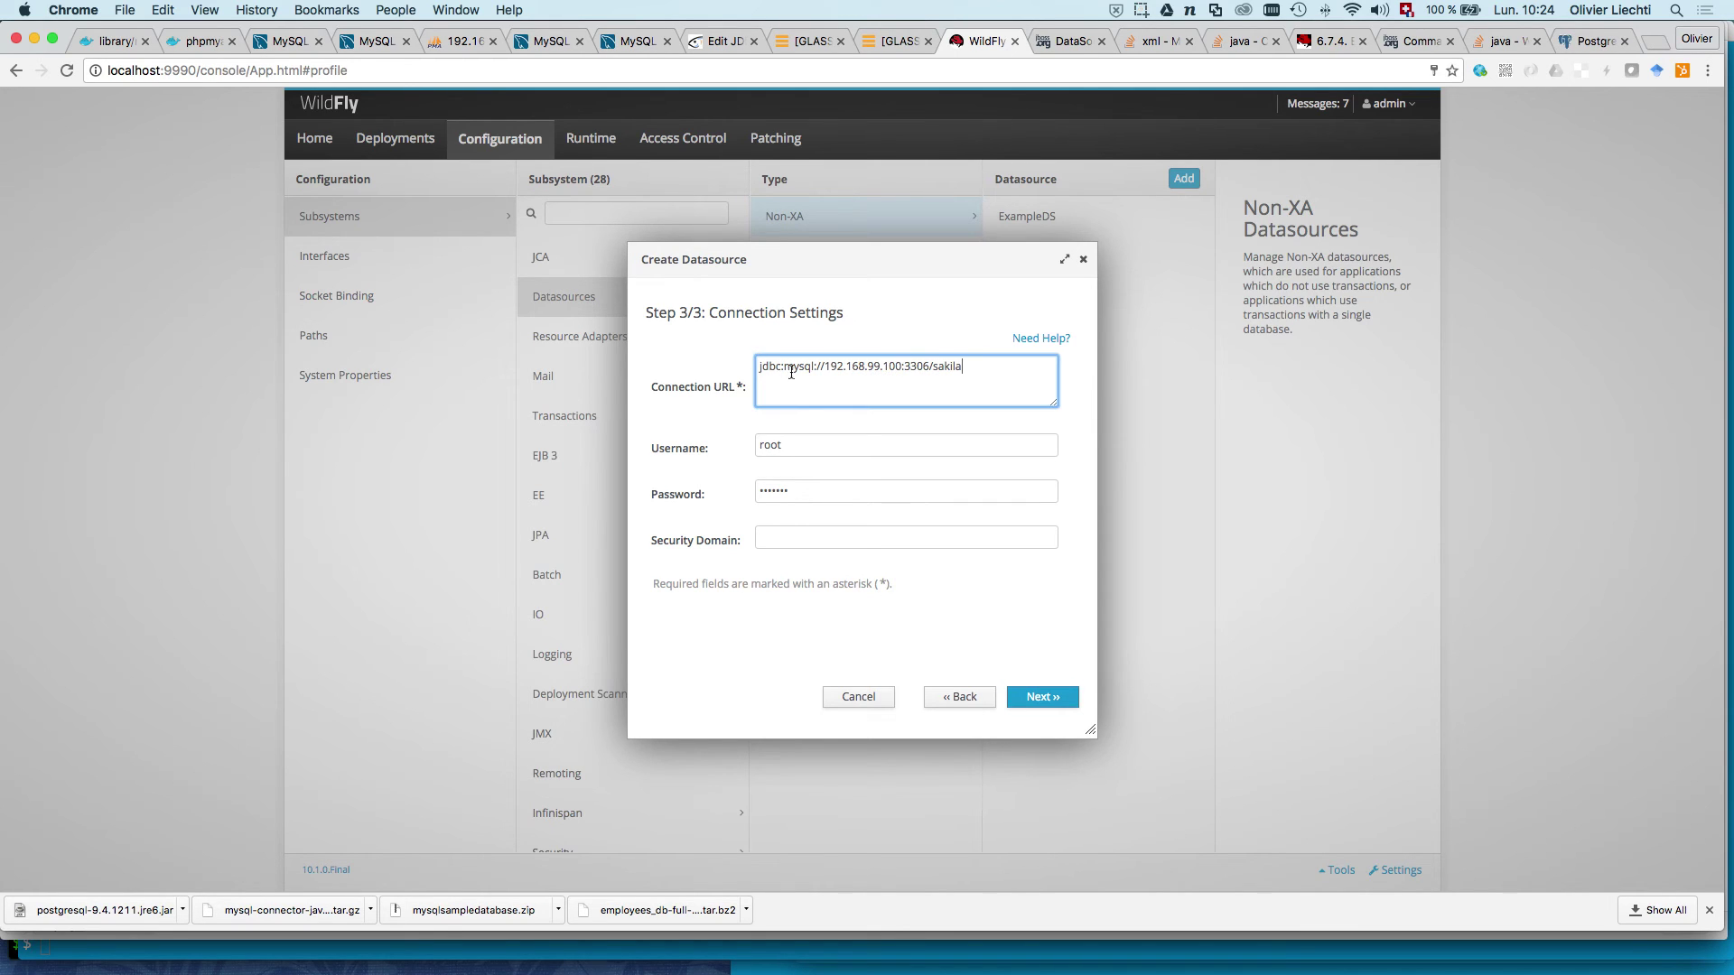
left_click_drag(826, 366, 894, 365)
left_click(884, 368)
Step: Re-enter the database password, review the summary, and finish creating sakilaDS
left_click(792, 450)
key("Tab")
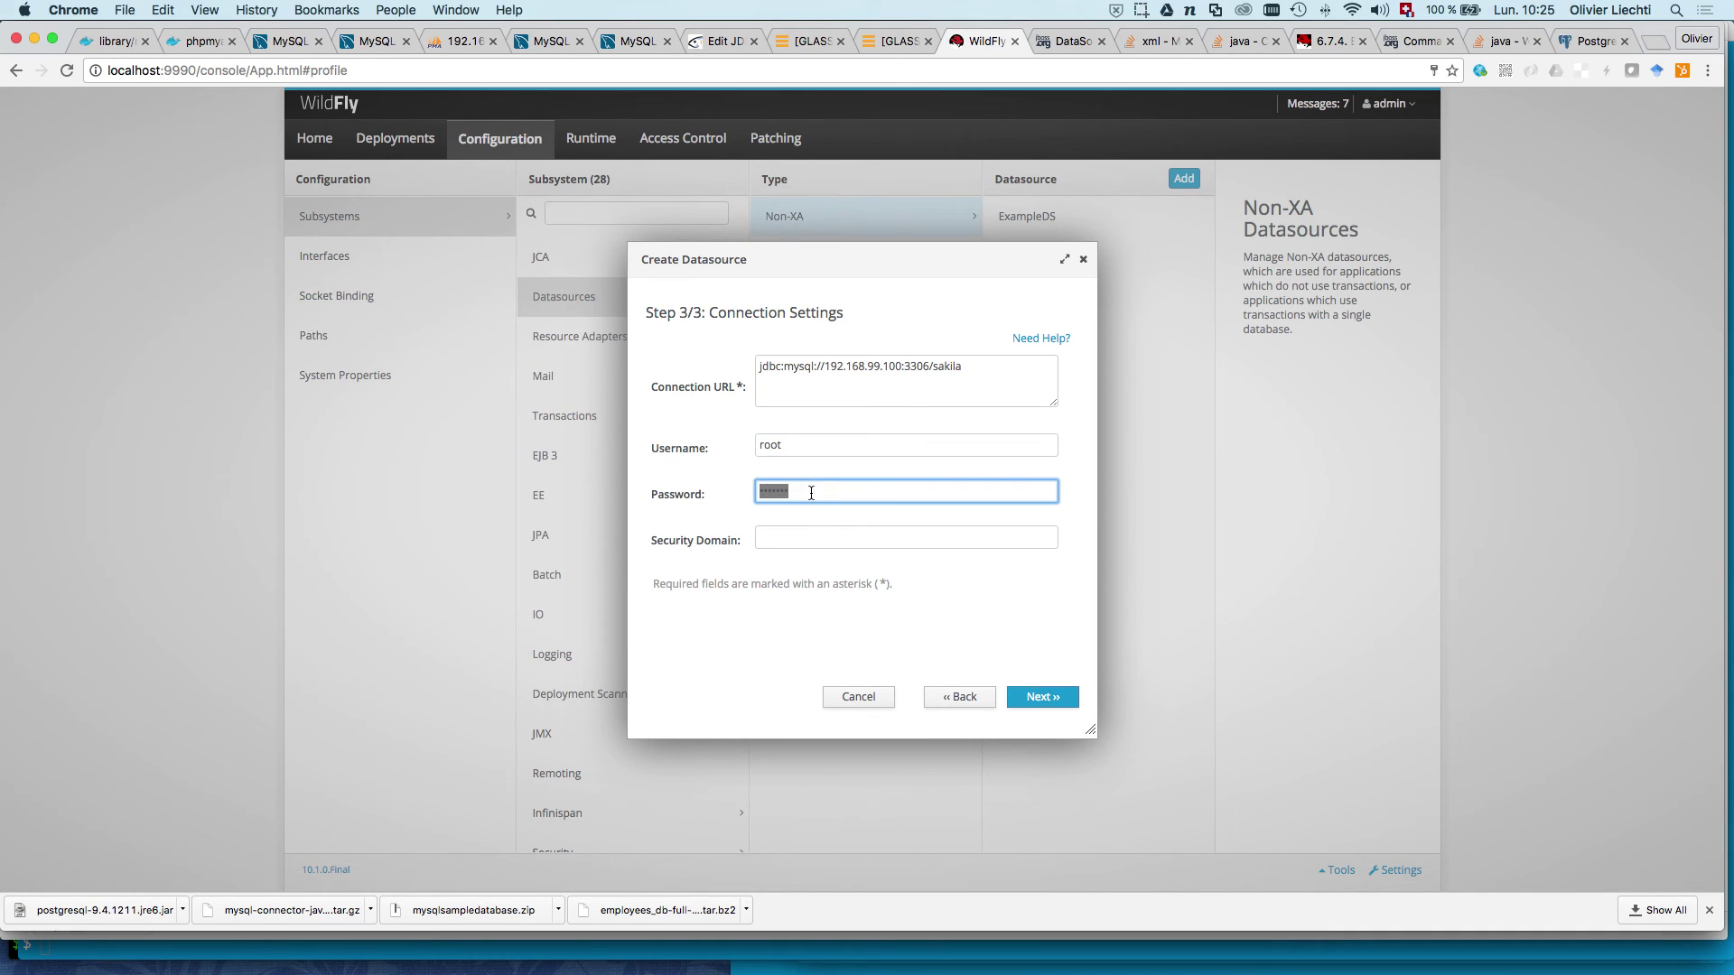
type("adminpw")
key("BackSpace")
key("BackSpace")
key("BackSpace")
key("BackSpace")
key("BackSpace")
key("BackSpace")
key("BackSpace")
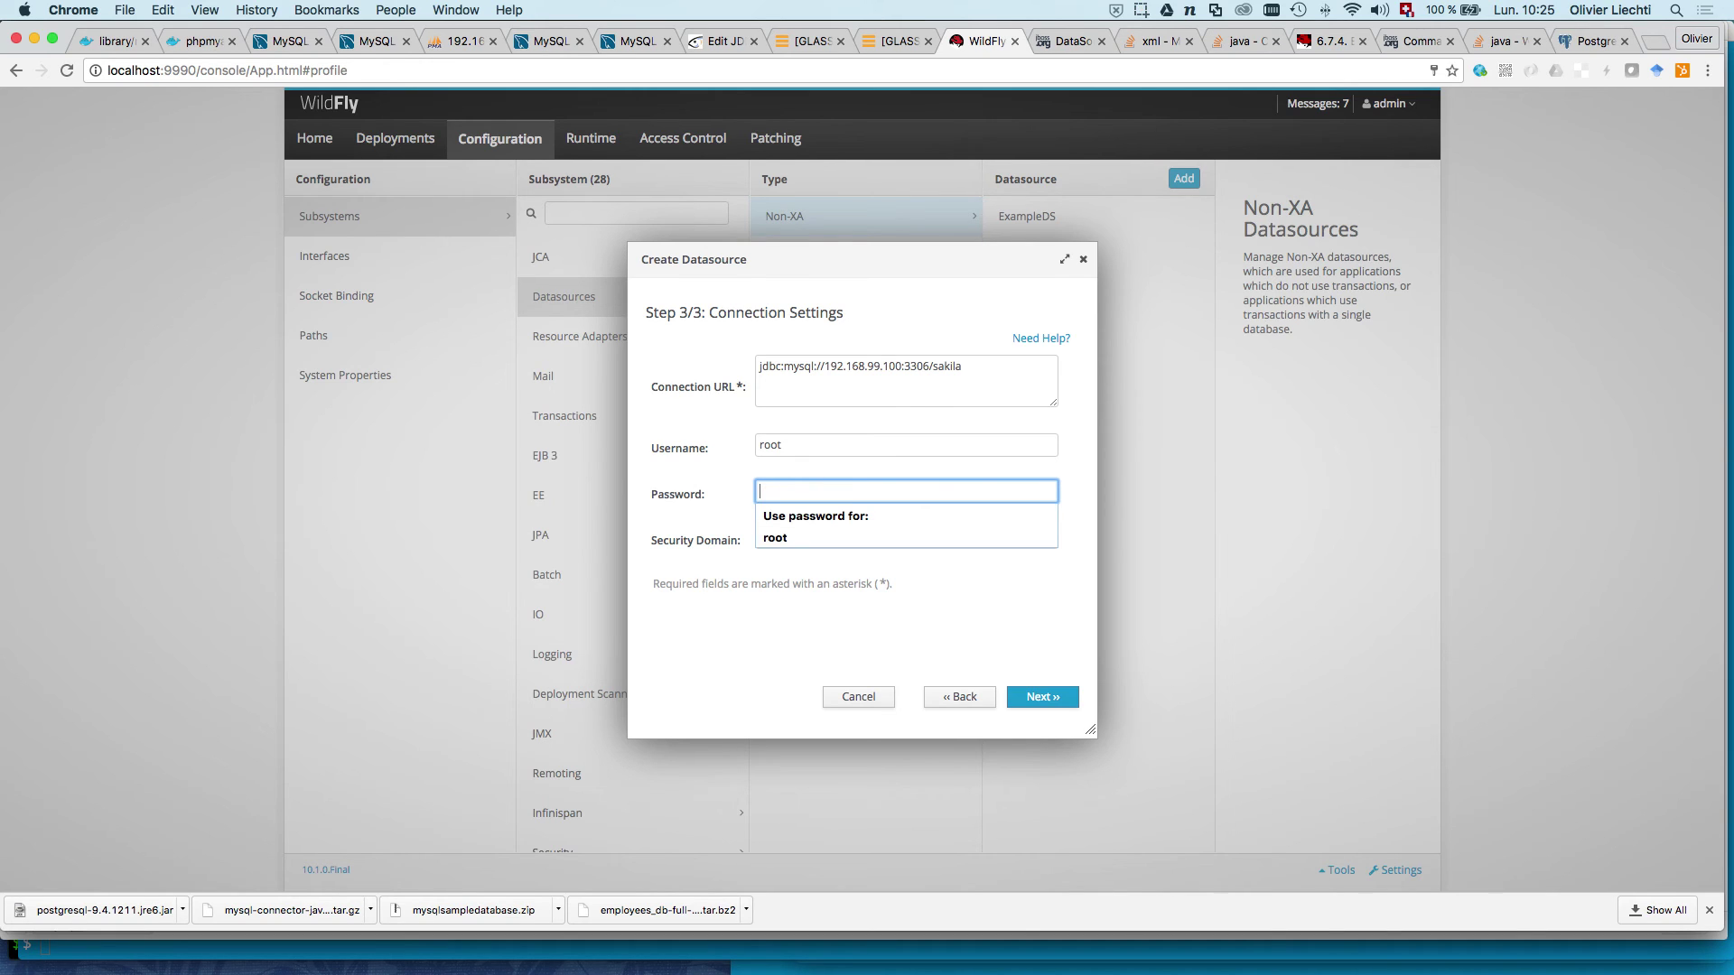
type("•••••••")
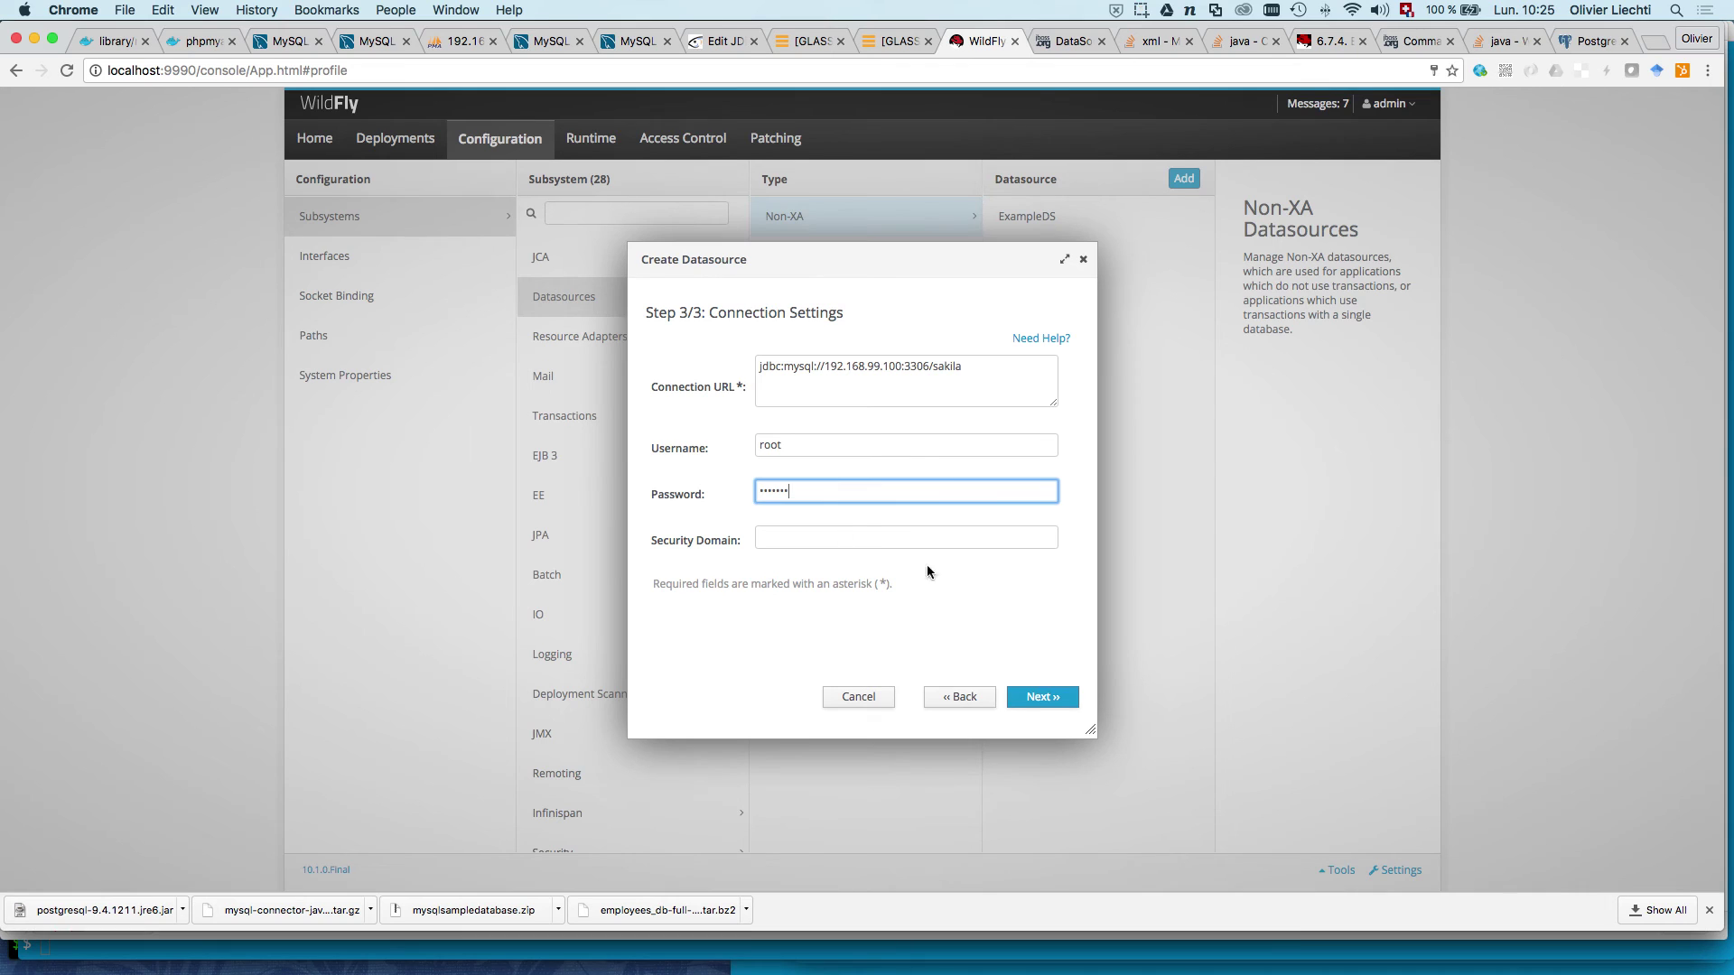
left_click(1024, 697)
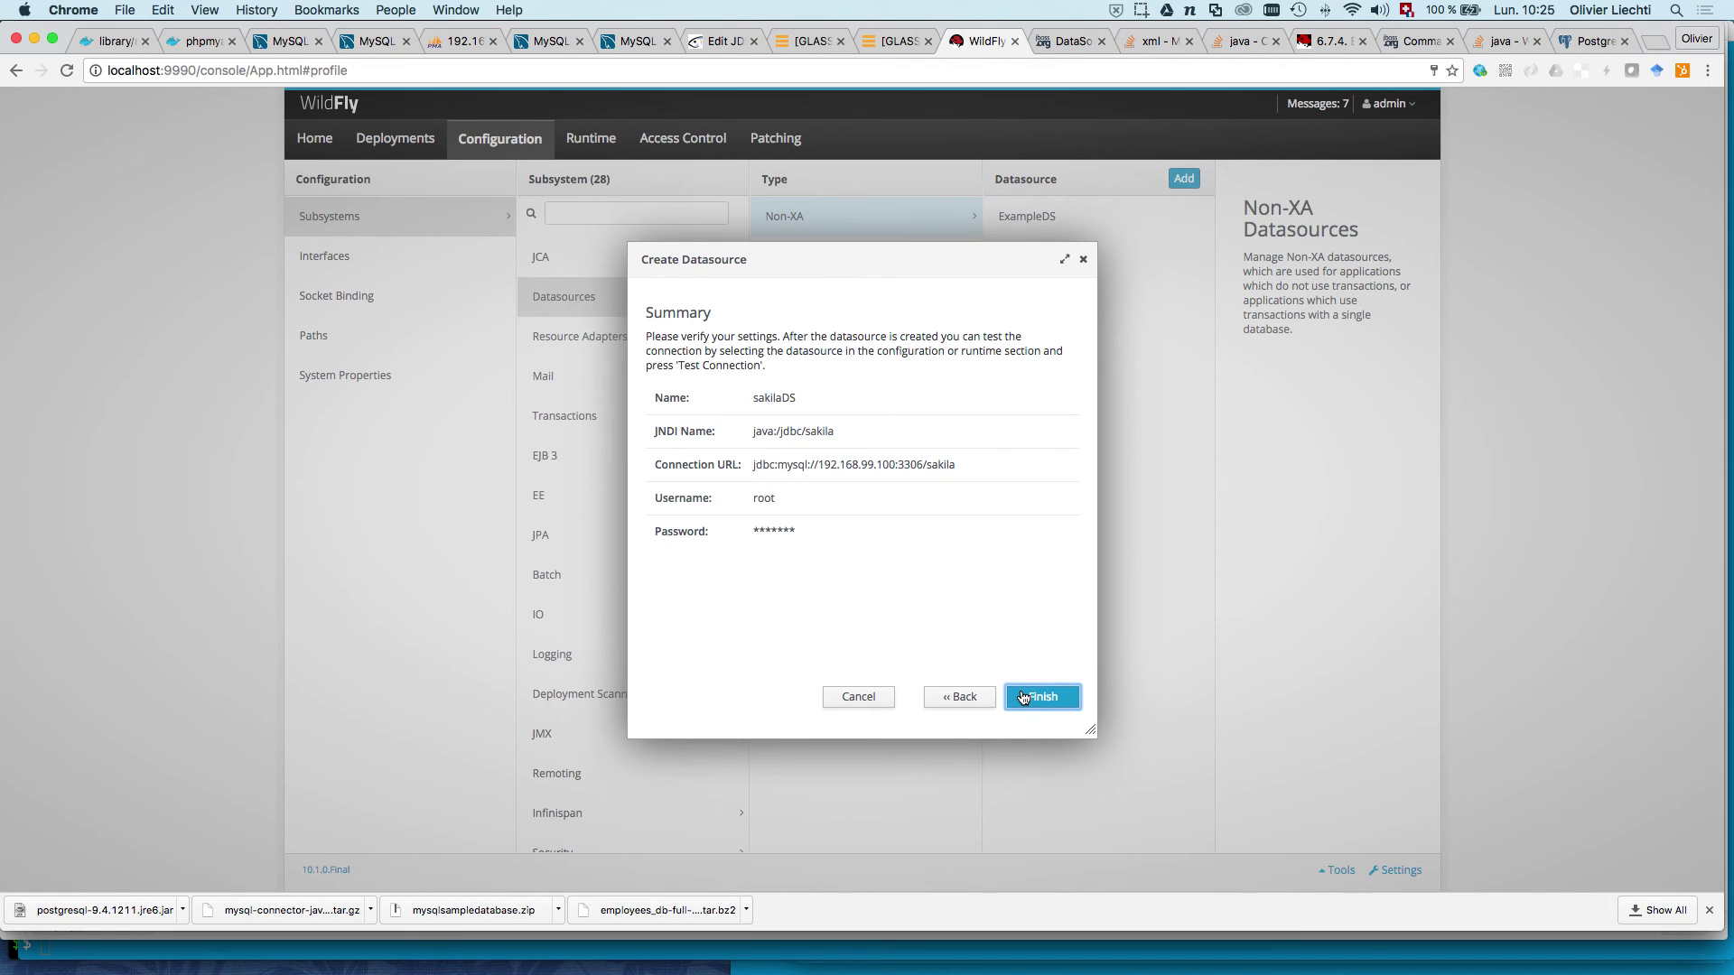
left_click(1024, 697)
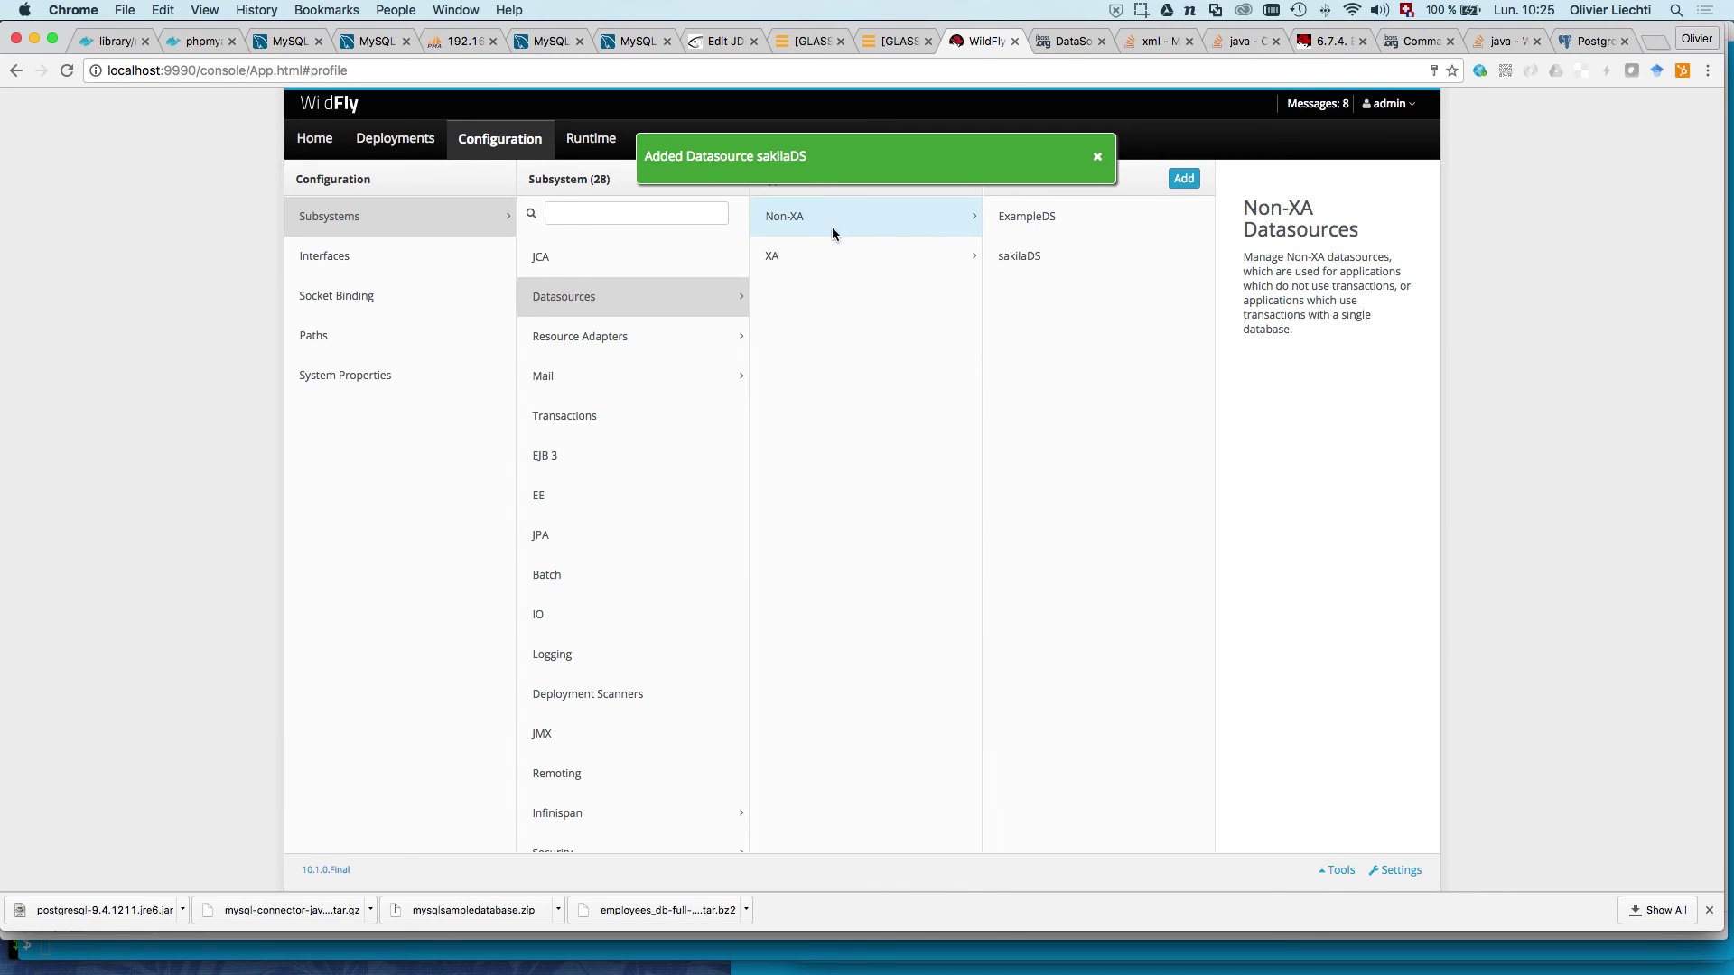
Step: Dismiss the Added Datasource message and view the sakilaDS datasource's configuration page
left_click(812, 171)
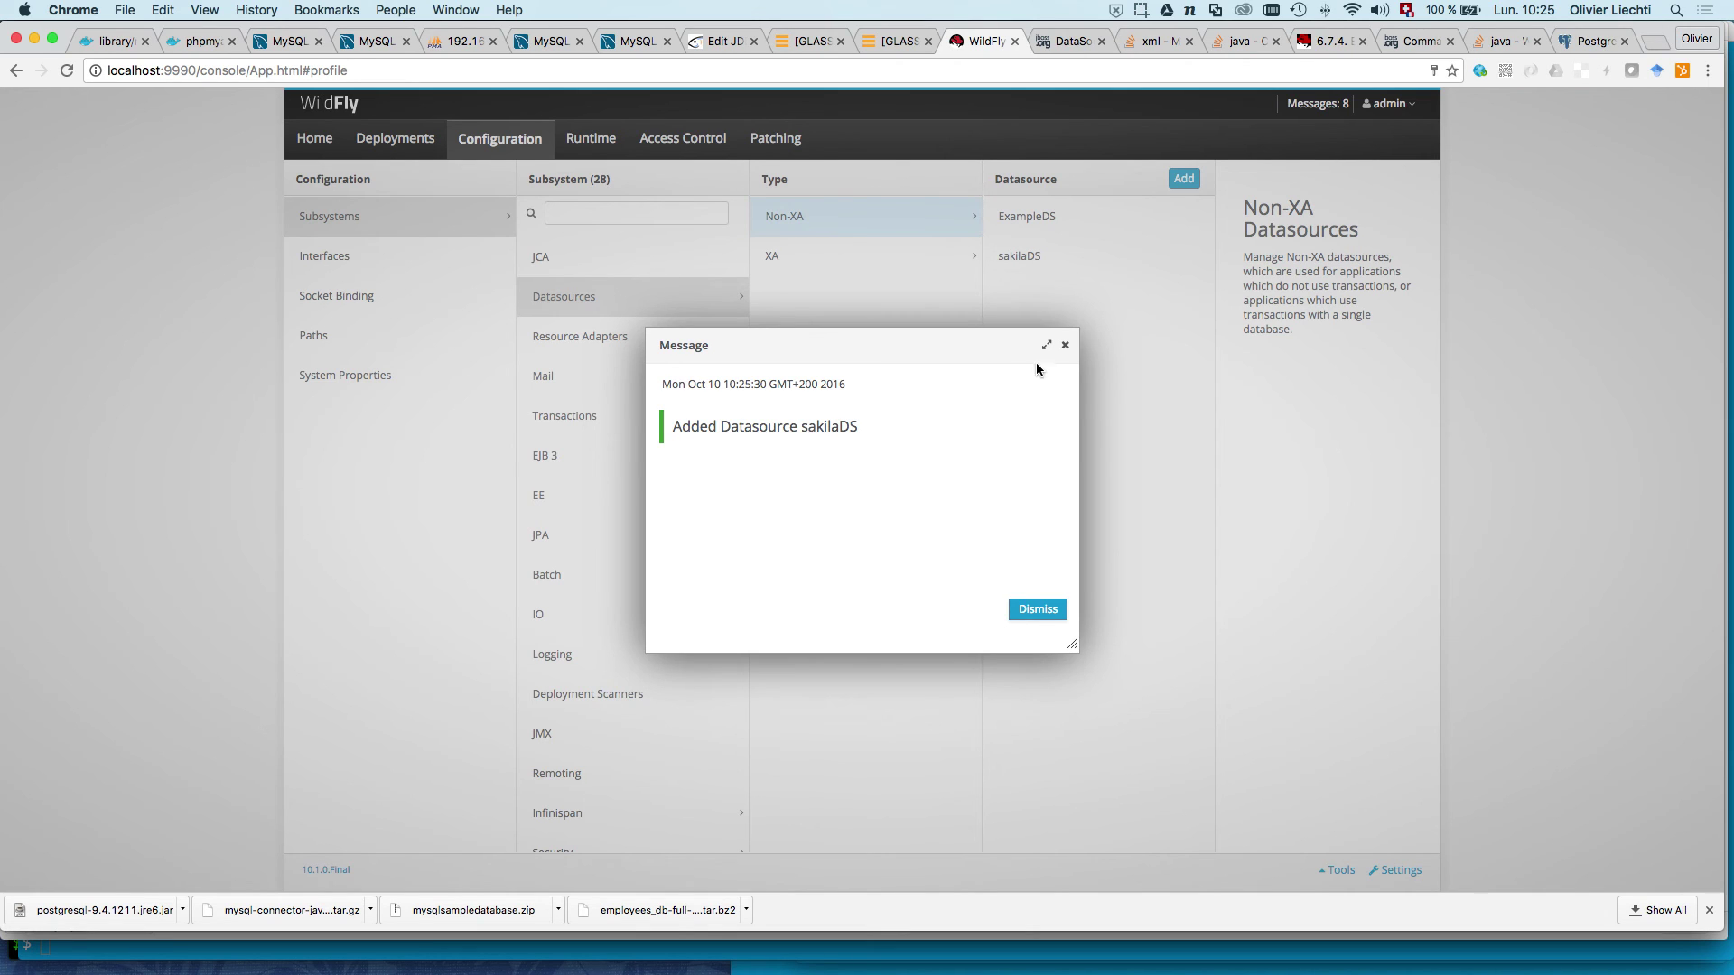
left_click(1065, 345)
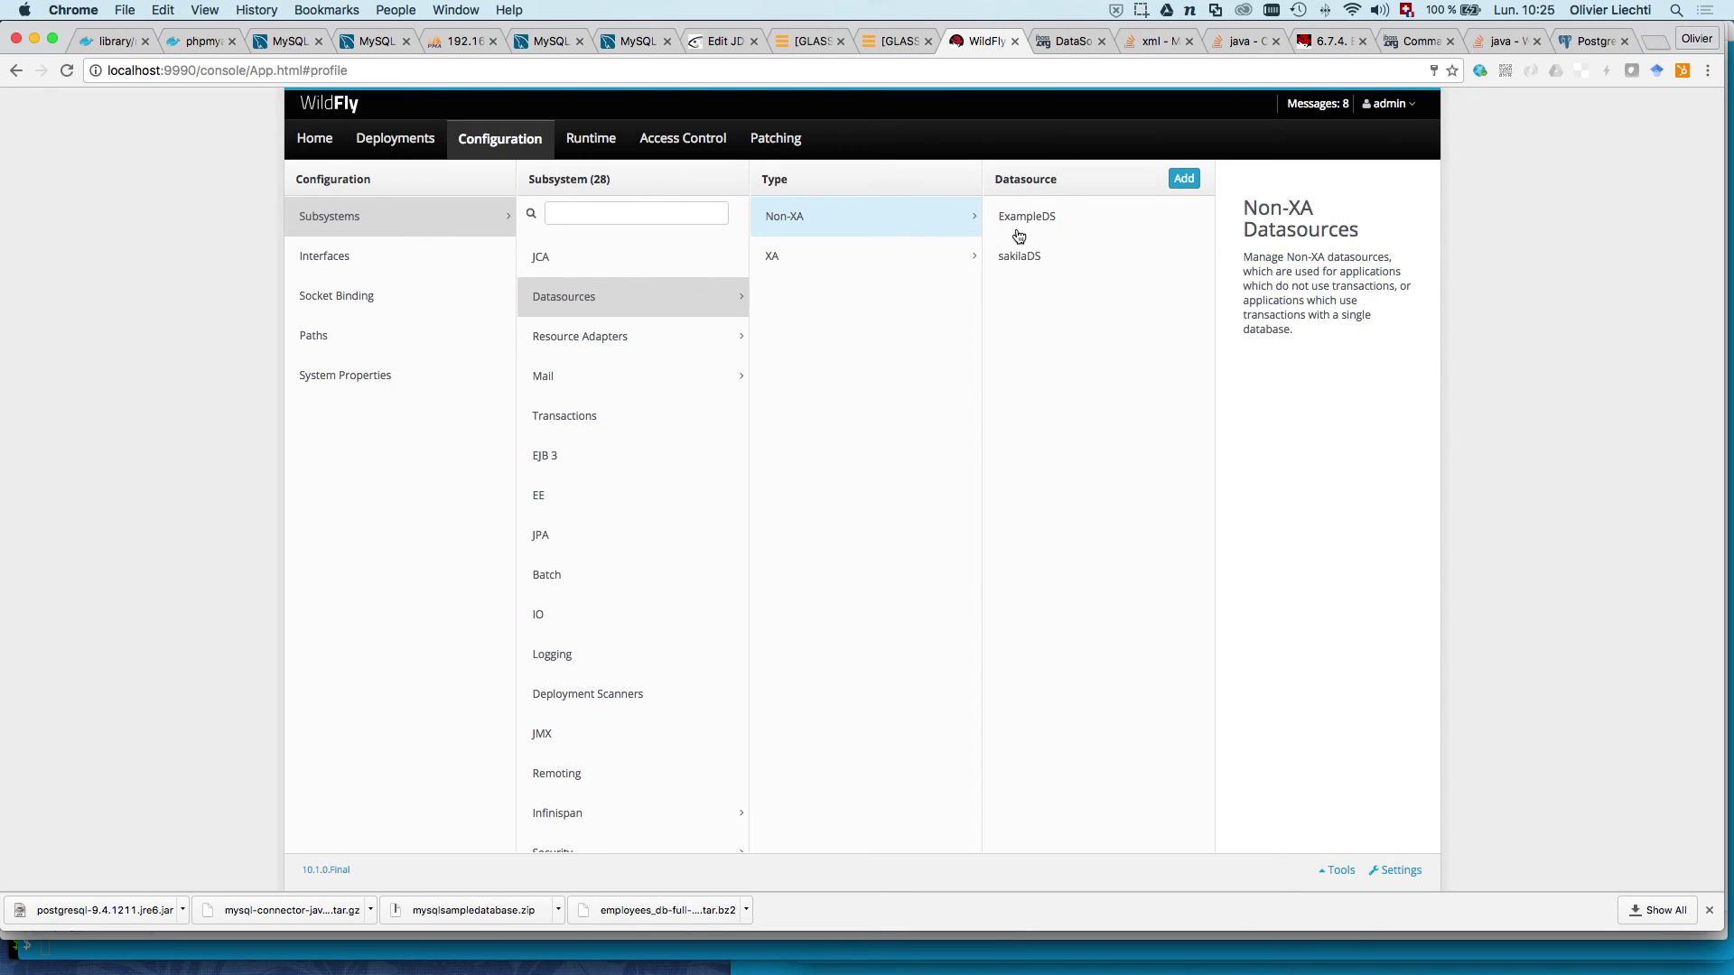
left_click(1039, 259)
left_click(1166, 258)
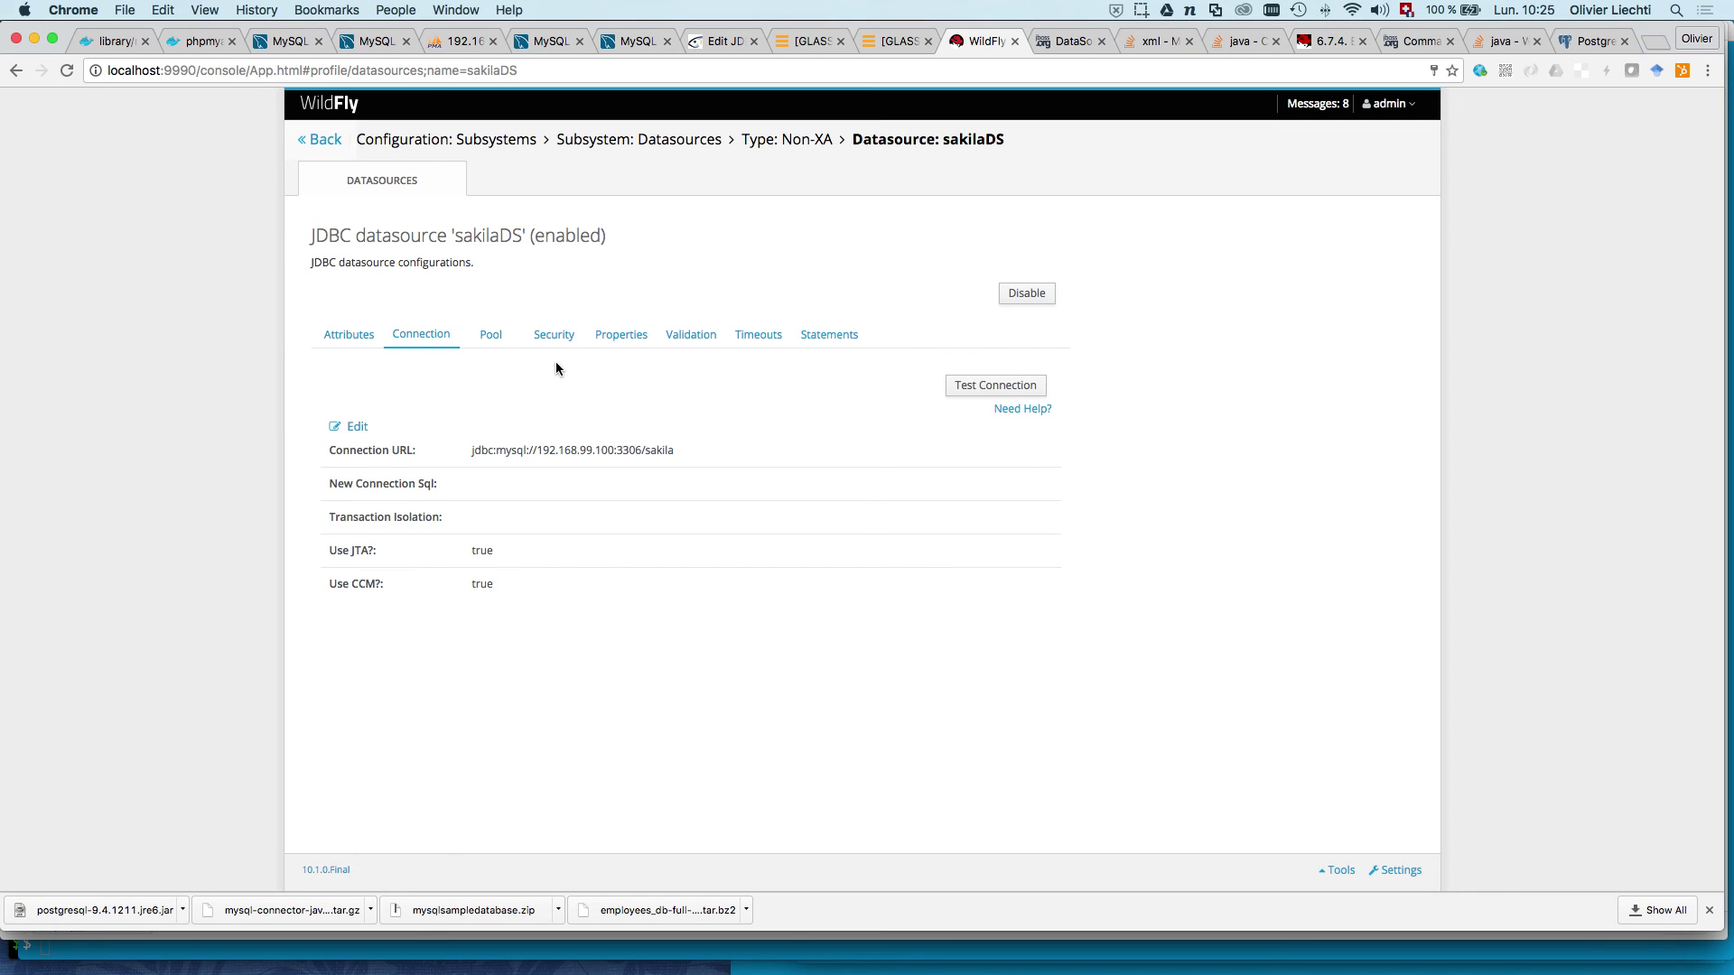
Step: Test the sakilaDS connection successfully, then review its Attributes including the JNDI name
left_click(970, 390)
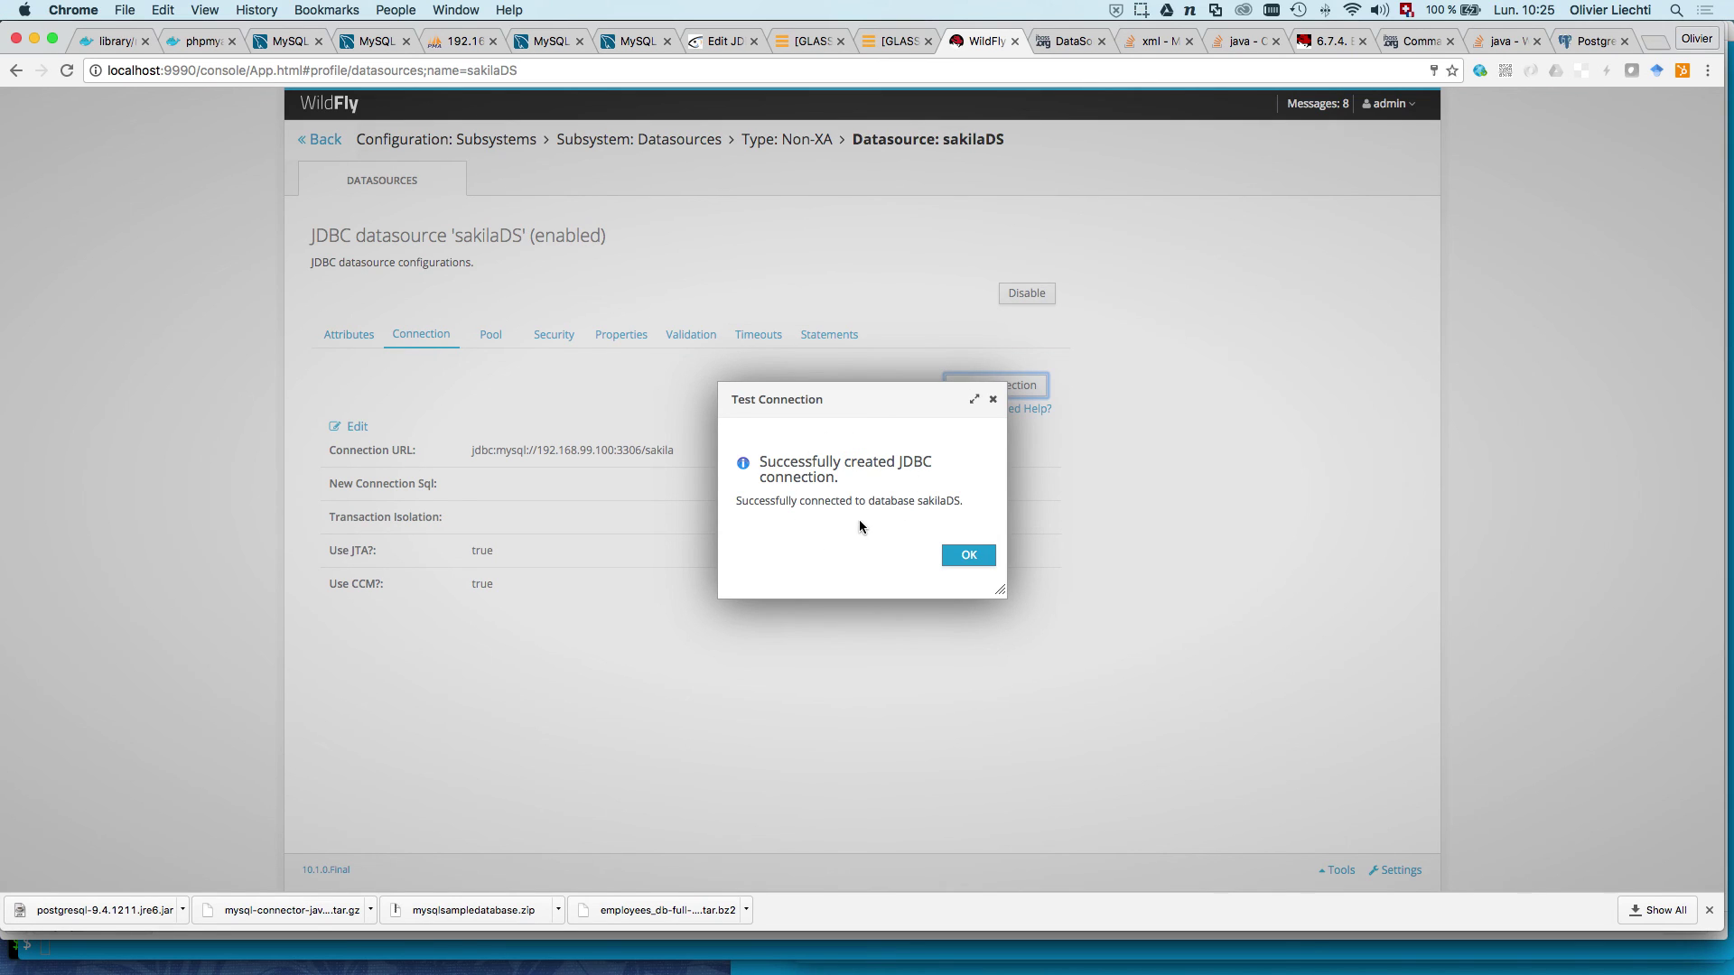
left_click(966, 557)
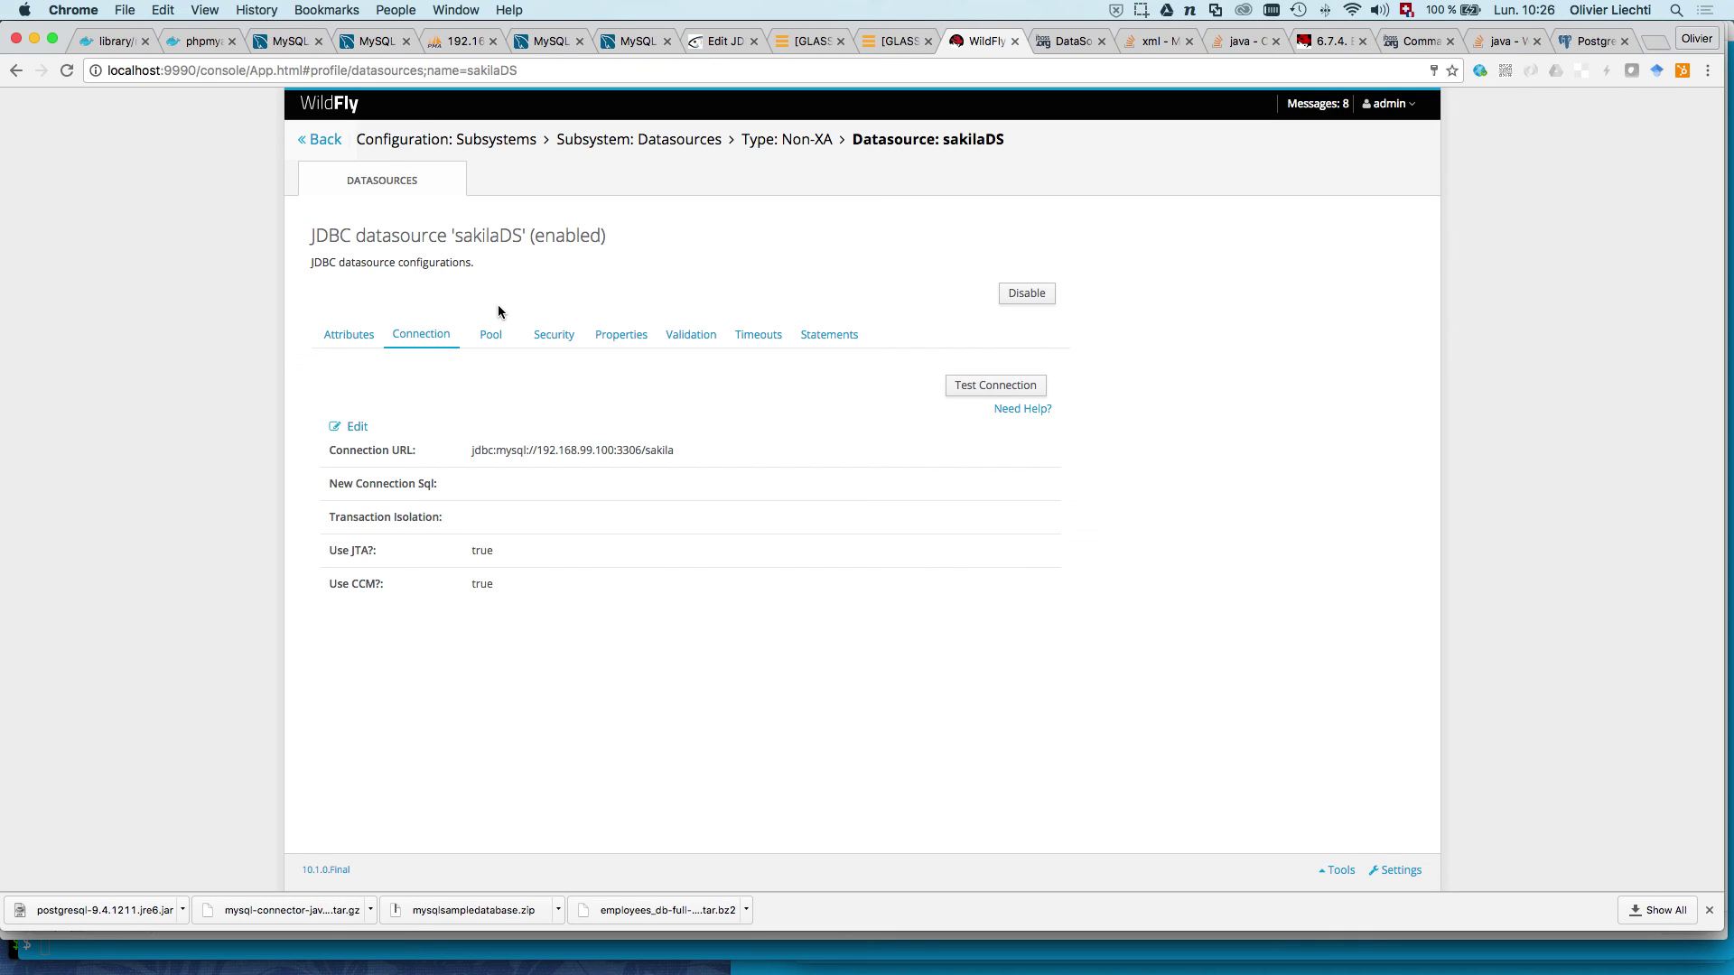
left_click(363, 336)
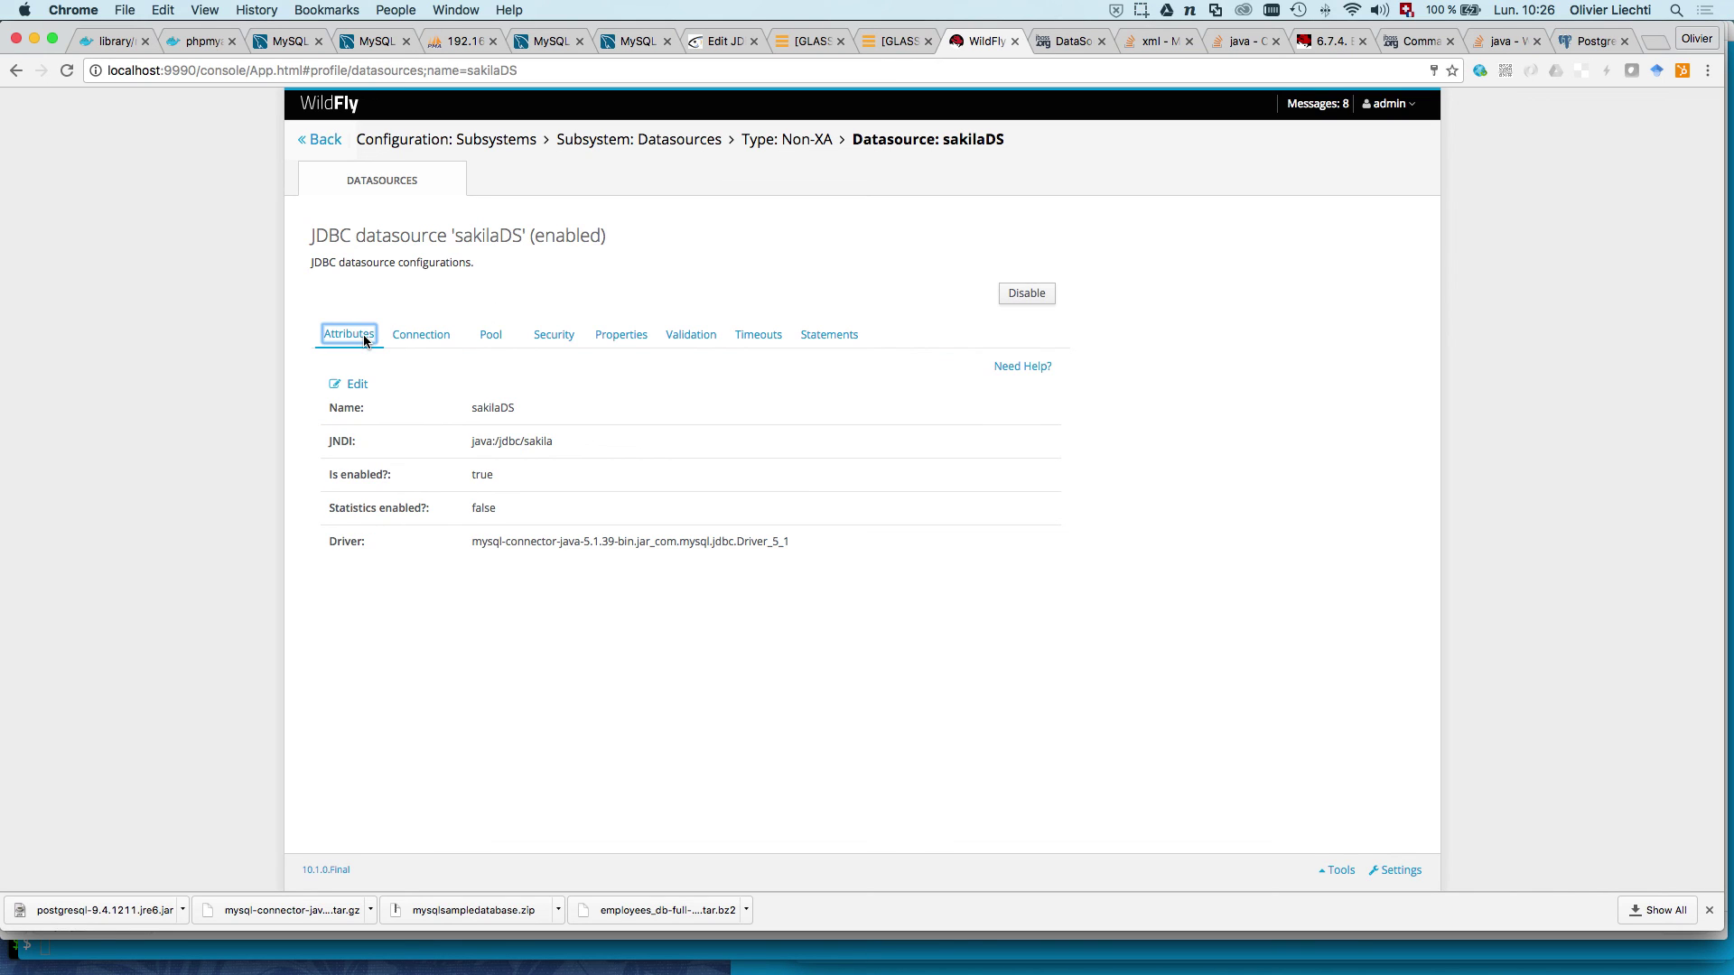
left_click_drag(496, 442, 571, 441)
left_click(572, 441)
Step: Switch to the OmniGraffle task slide and move the Tasks text block back into place
key("super+Tab")
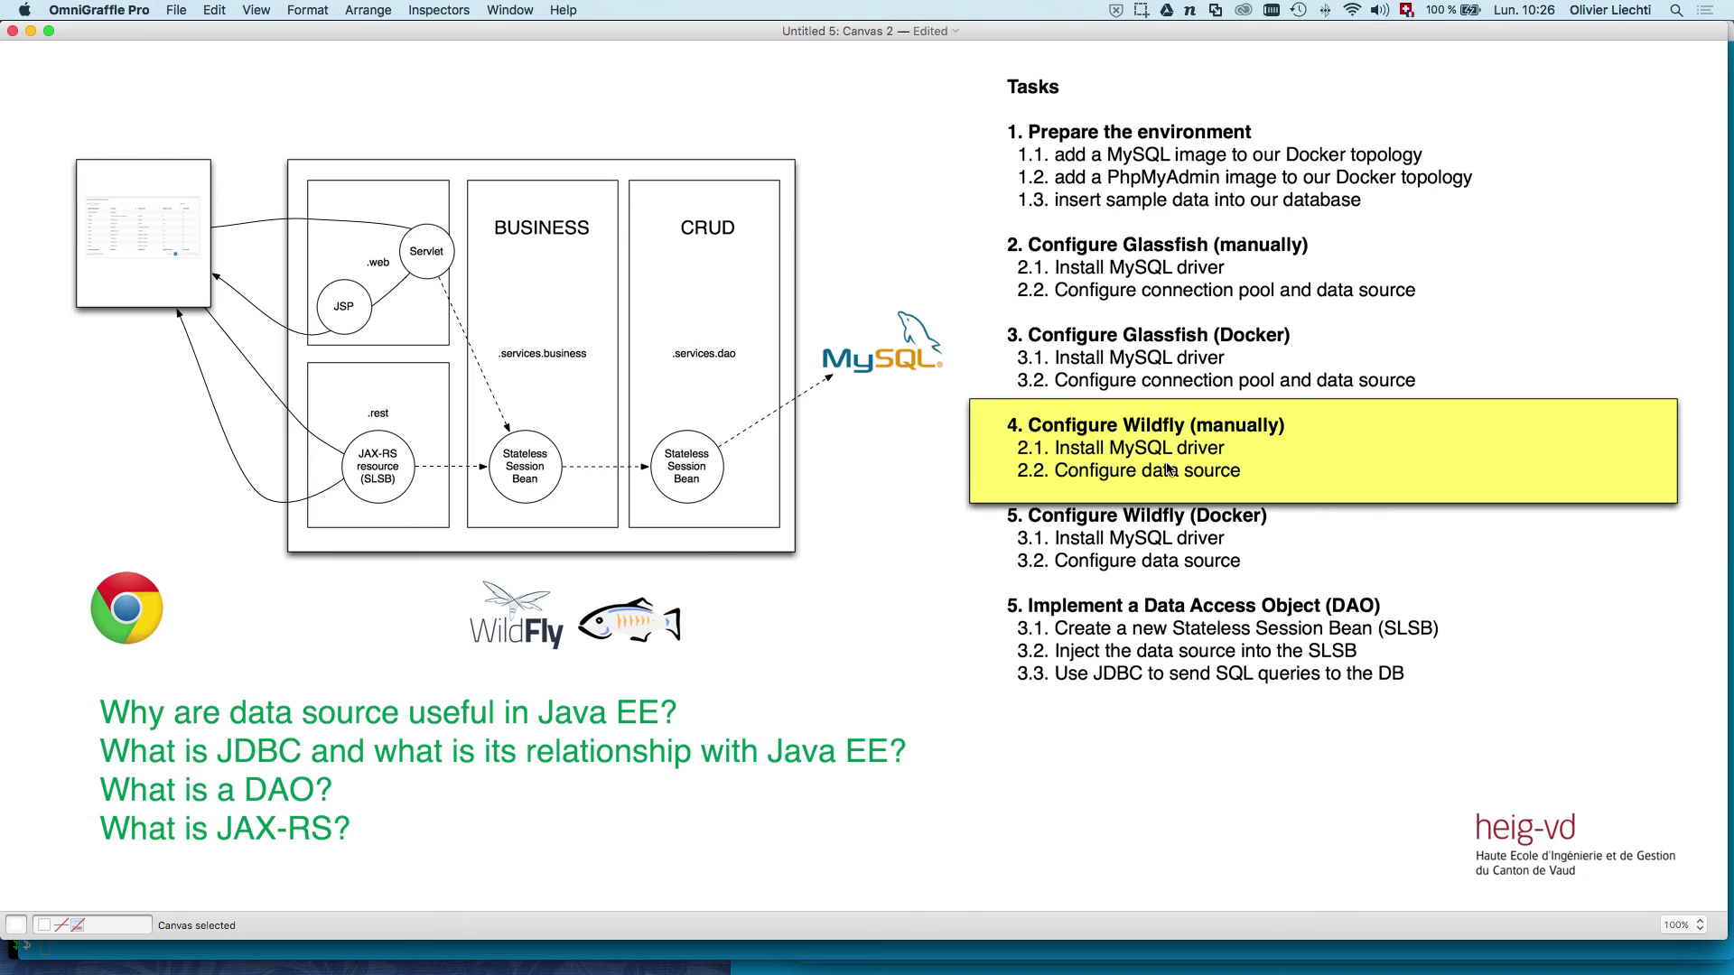
left_click(1171, 470)
left_click_drag(1171, 470, 1171, 478)
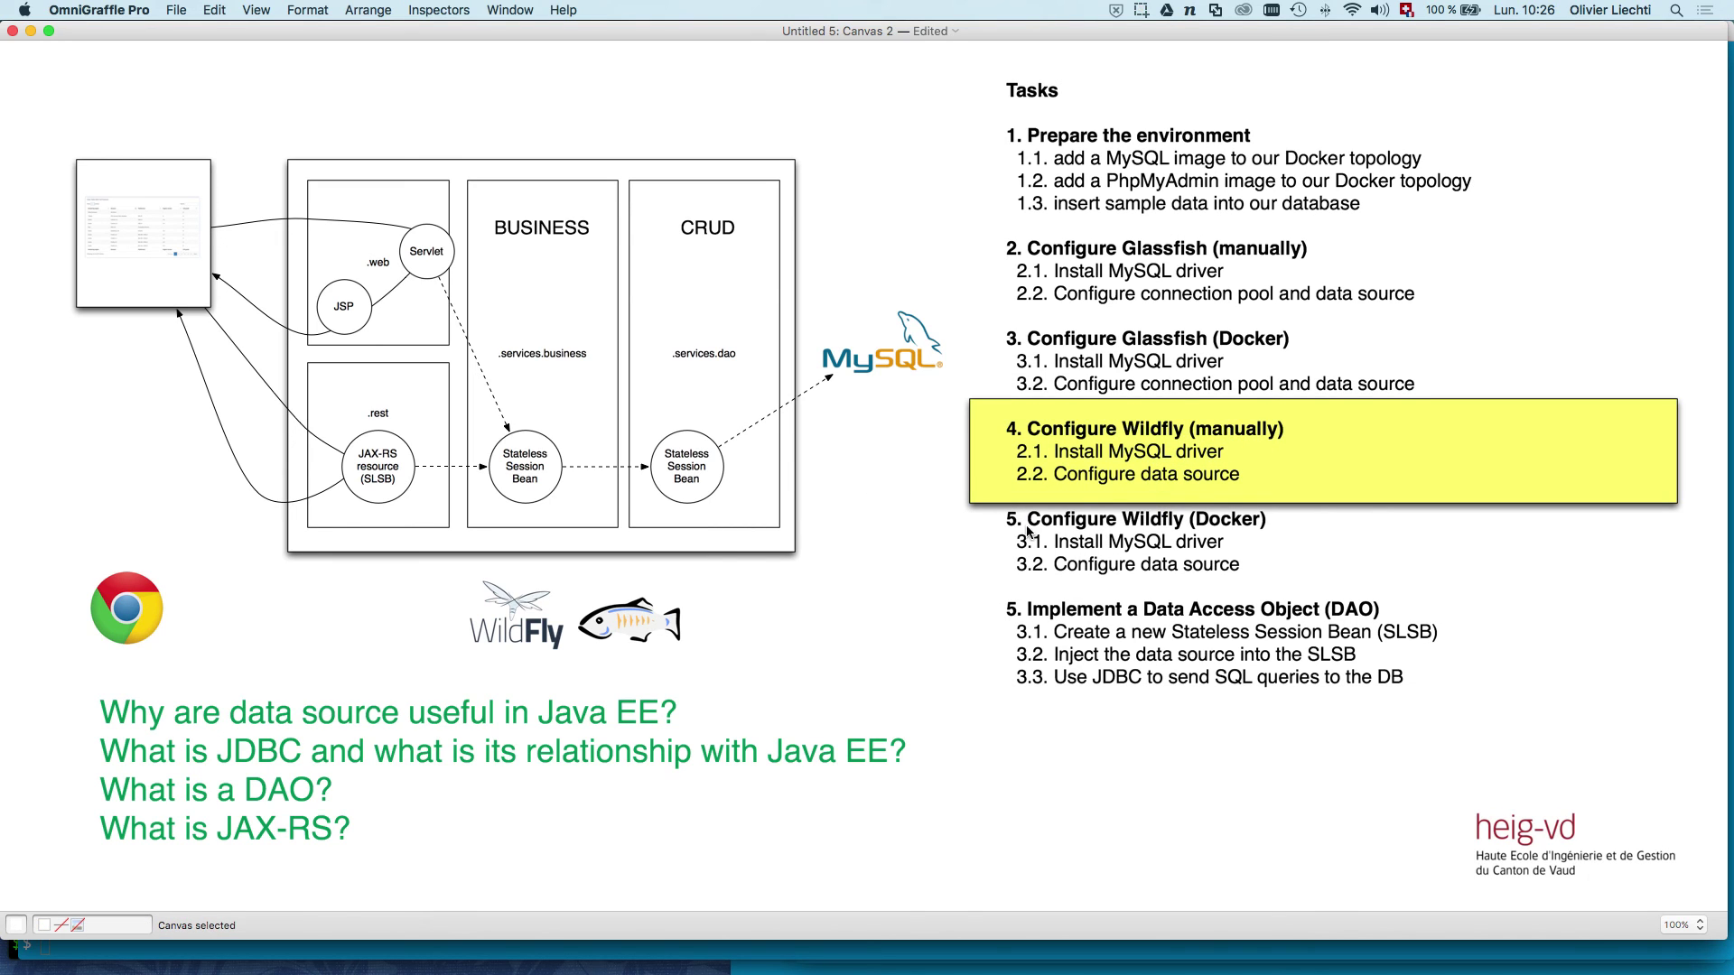
key("super+z")
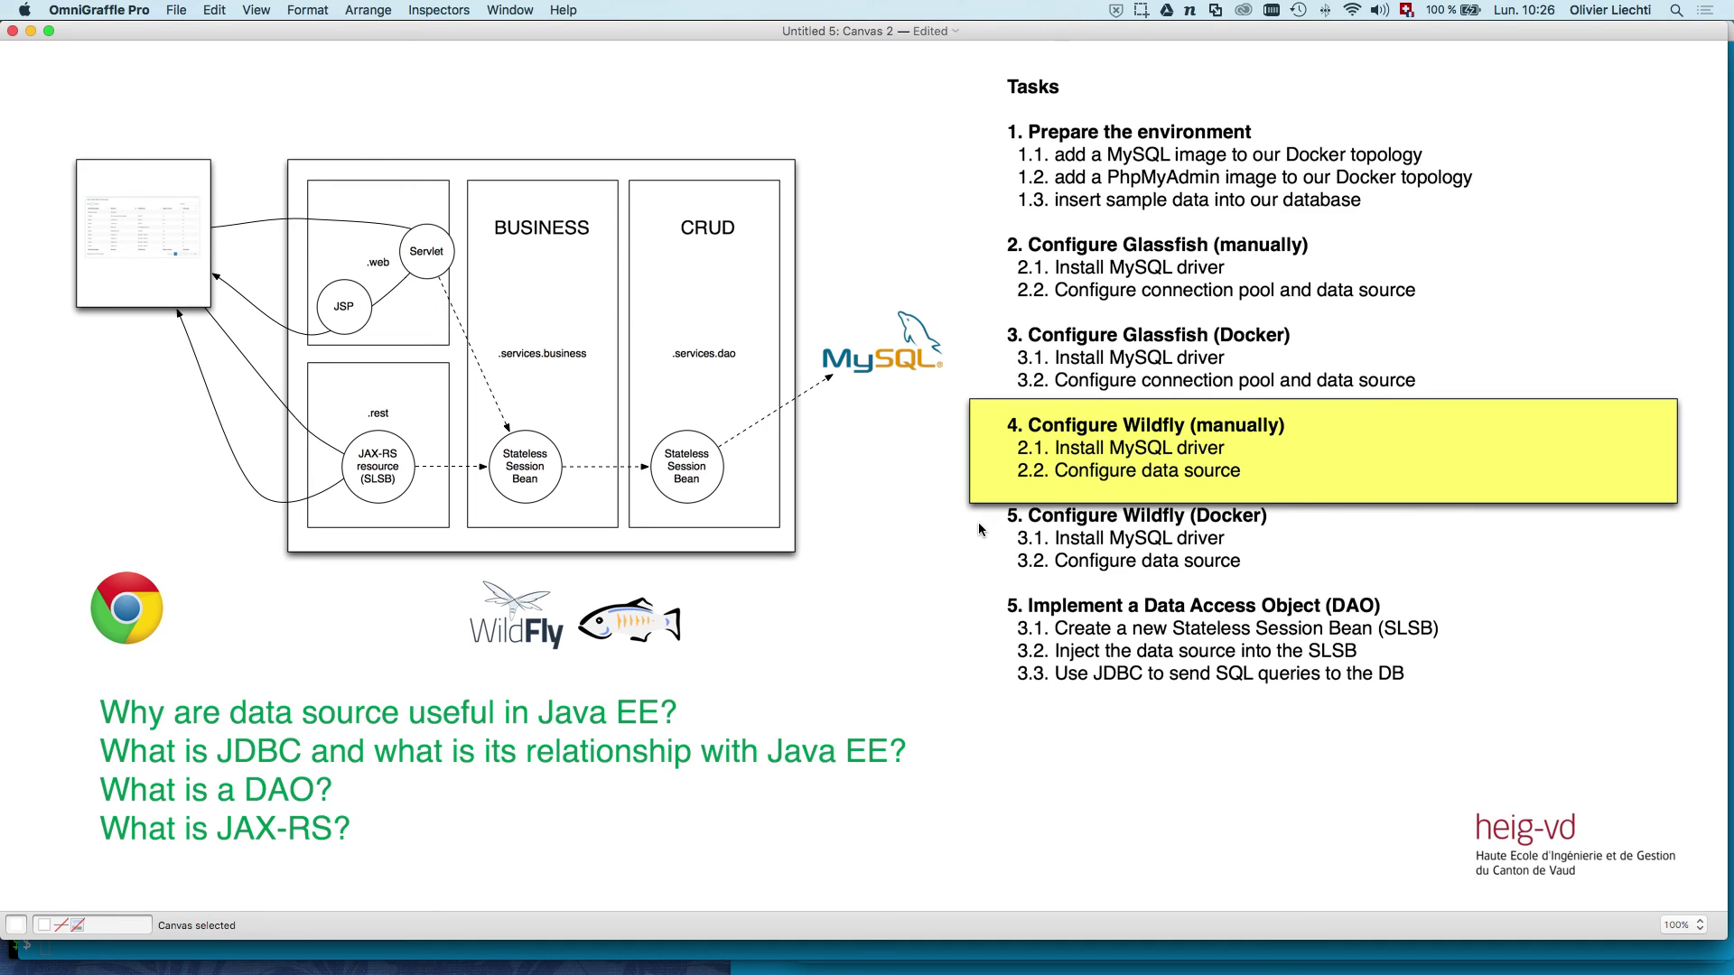